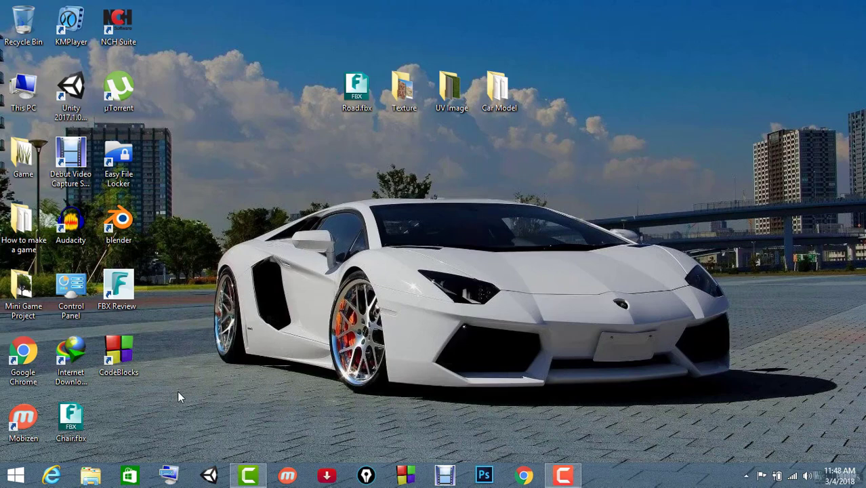
Step: Launch Unity 2017.1 from its desktop shortcut
click(207, 478)
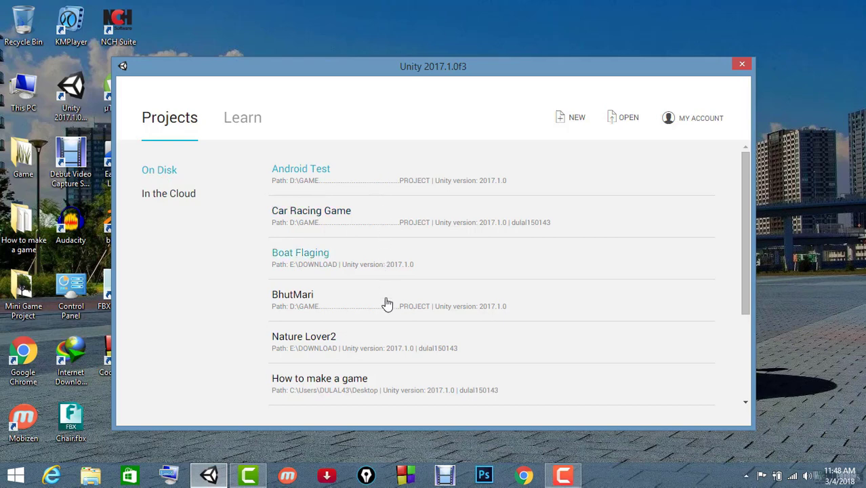
Step: Create a new 3D project named 'Android Car Racing Game' saved on the Desktop
scroll(389, 298, down, 3)
scroll(396, 271, up, 3)
scroll(403, 237, down, 3)
scroll(410, 251, up, 3)
click(564, 126)
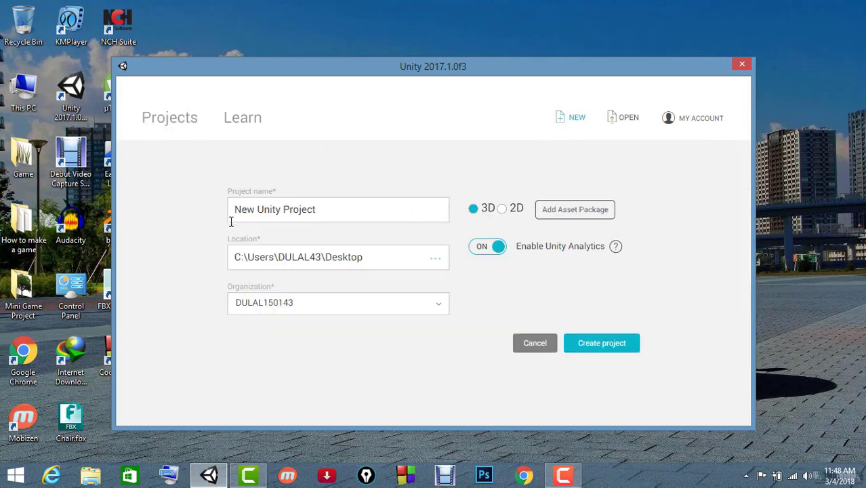
click(346, 210)
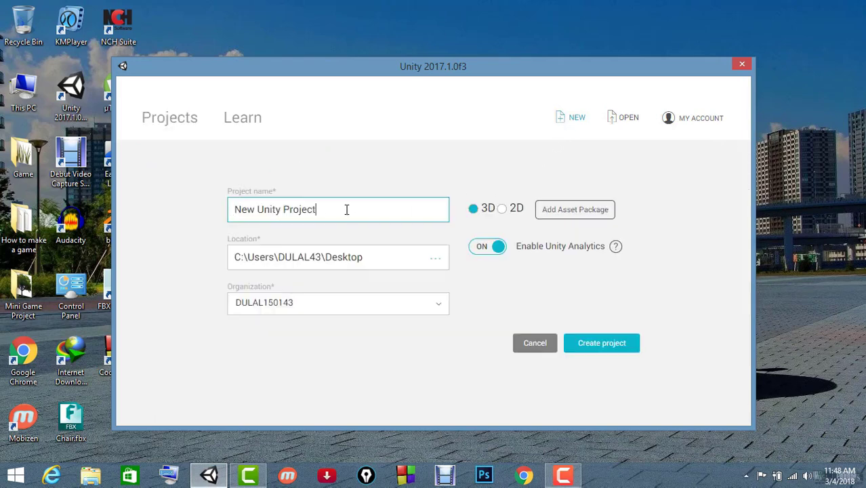
key(BackSpace)
key(BackSpace)
key(BackSpace)
key(BackSpace)
key(BackSpace)
key(BackSpace)
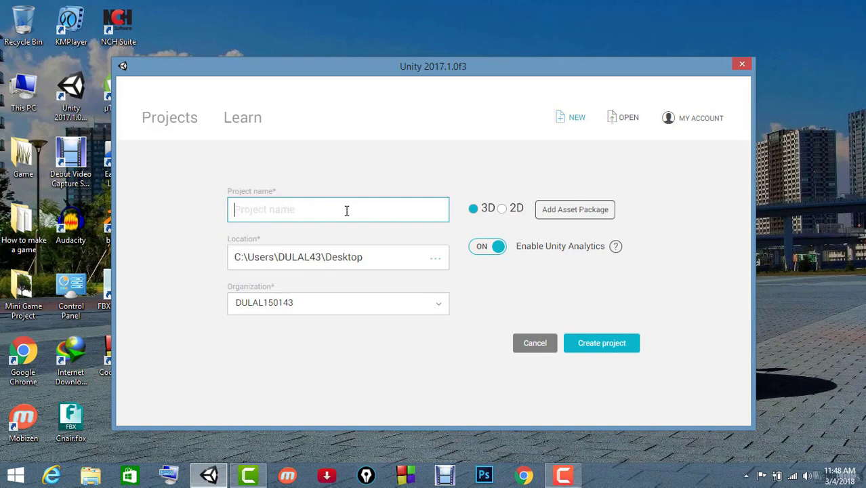
text(An)
text(droid Car R)
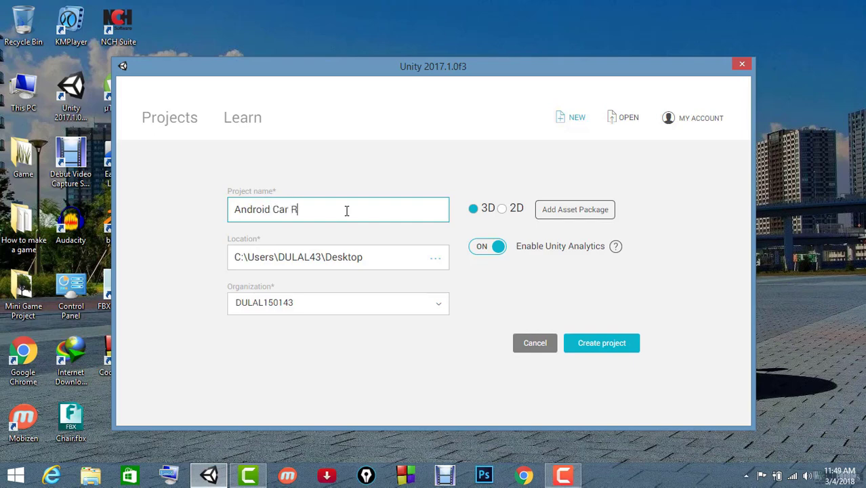
text(acing Game)
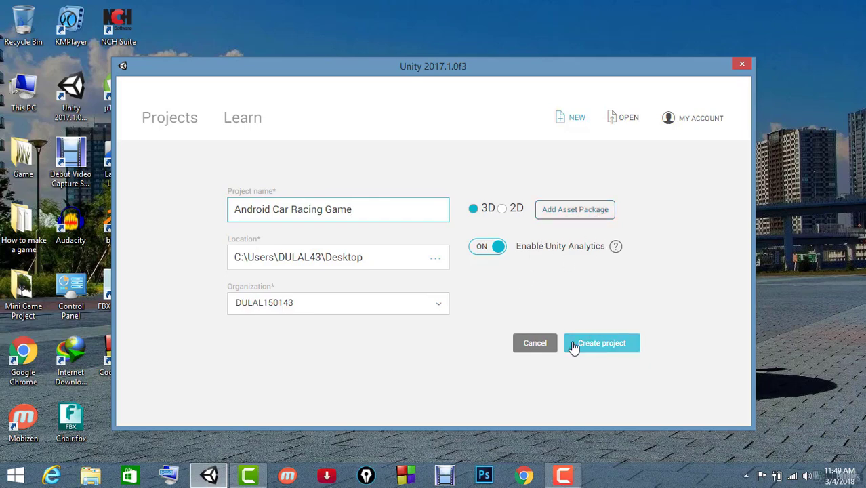
click(596, 352)
Step: Confirm the project creation and let the editor open the new project
click(618, 348)
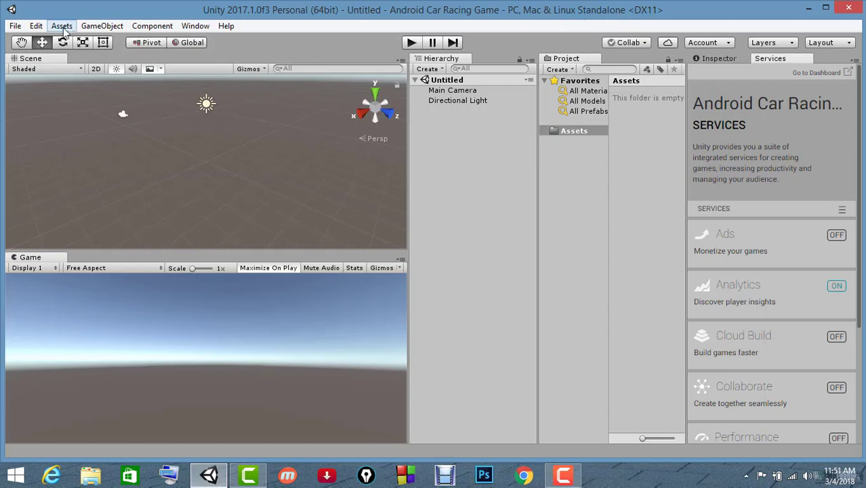
Step: Switch the build platform to Android in Build Settings, then close the window
click(15, 25)
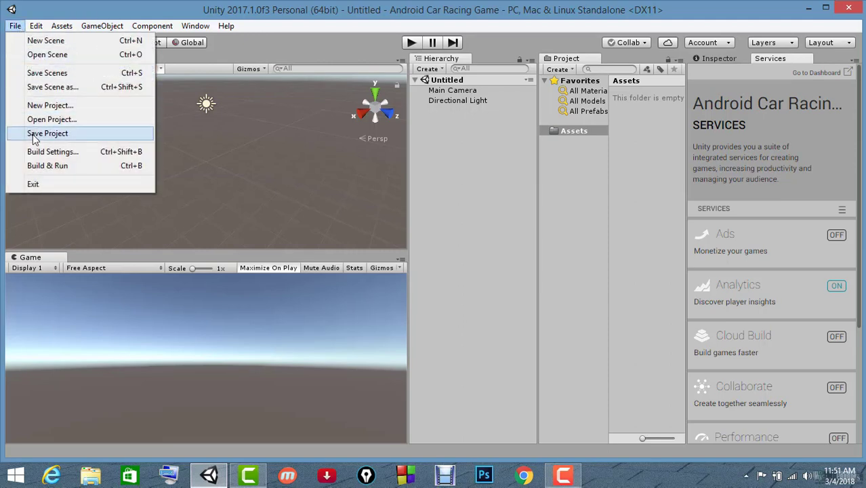
click(62, 151)
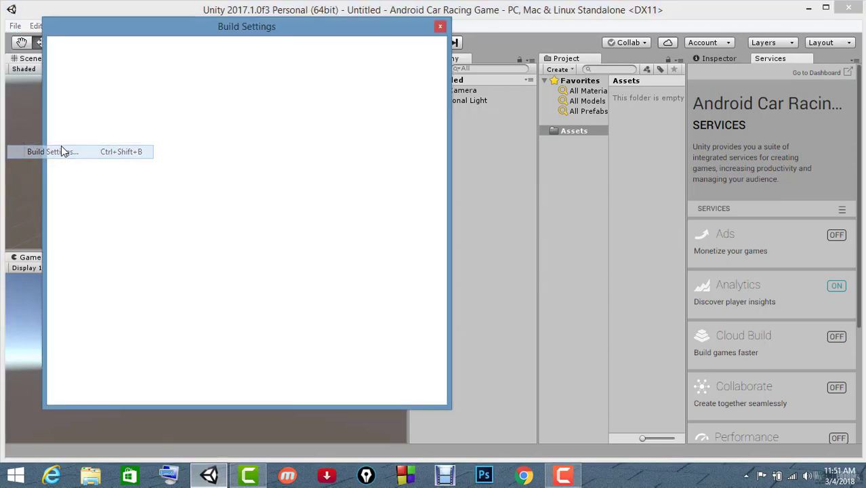
click(93, 221)
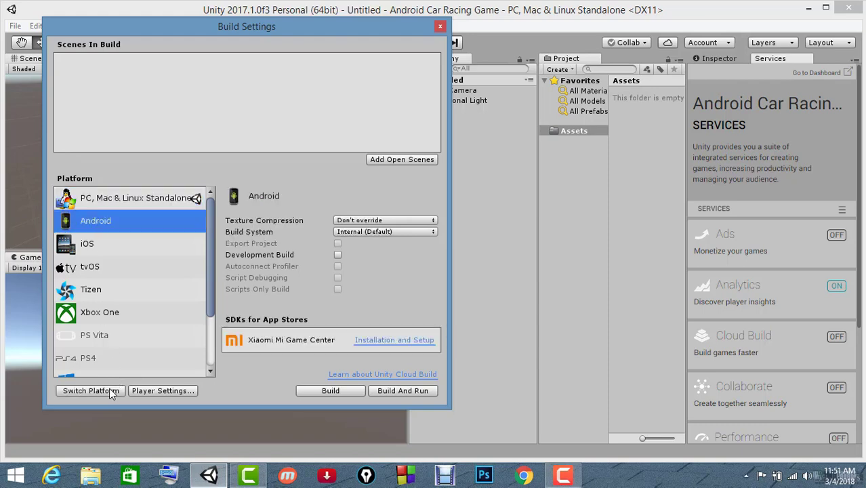
click(112, 394)
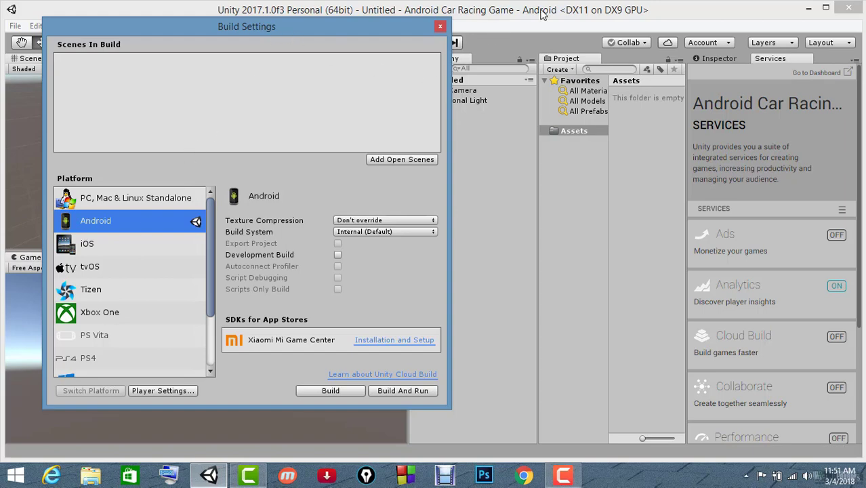
click(439, 26)
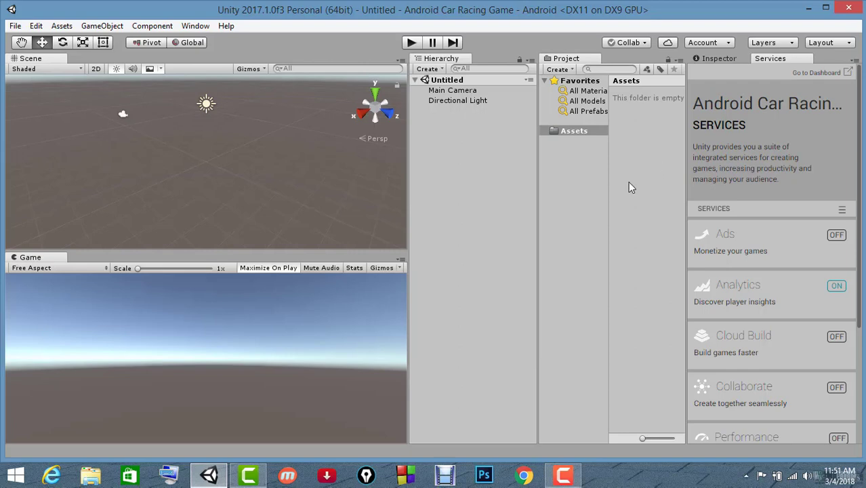
Step: Show the Inspector and create Scenes and Materials folders in Assets
click(710, 58)
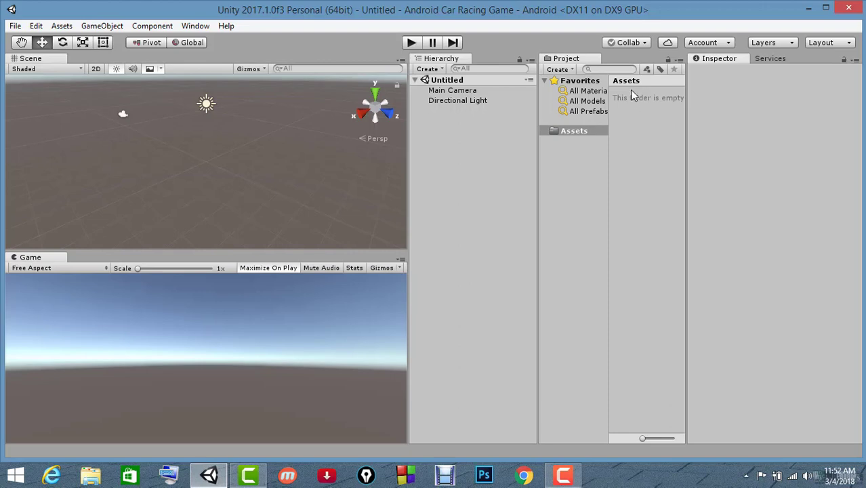
right_click(636, 180)
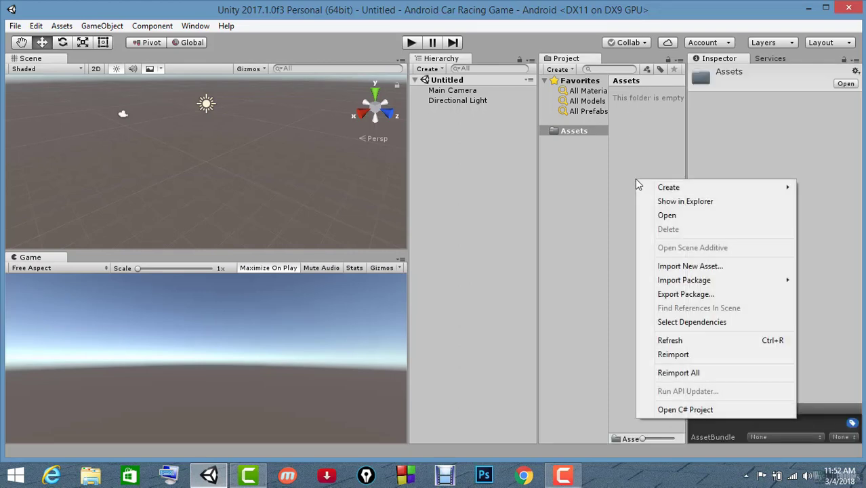
mouse_move(662, 189)
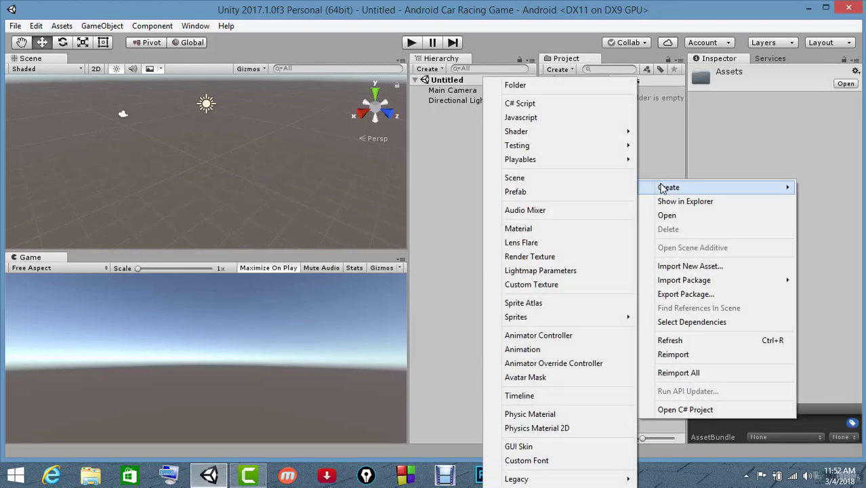
click(554, 86)
text(Scenes)
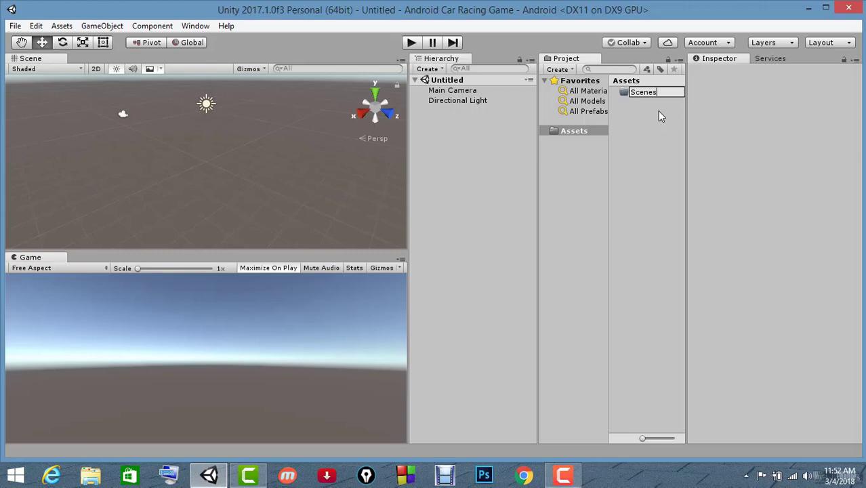
key(Return)
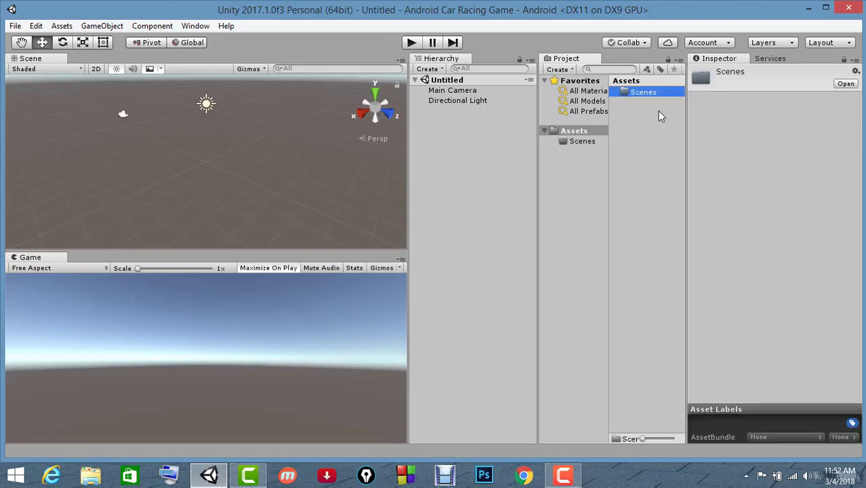
right_click(643, 157)
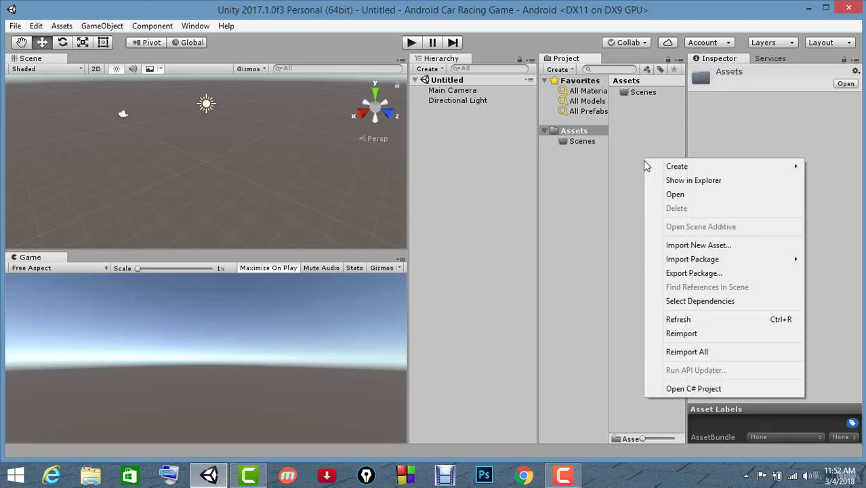
mouse_move(666, 168)
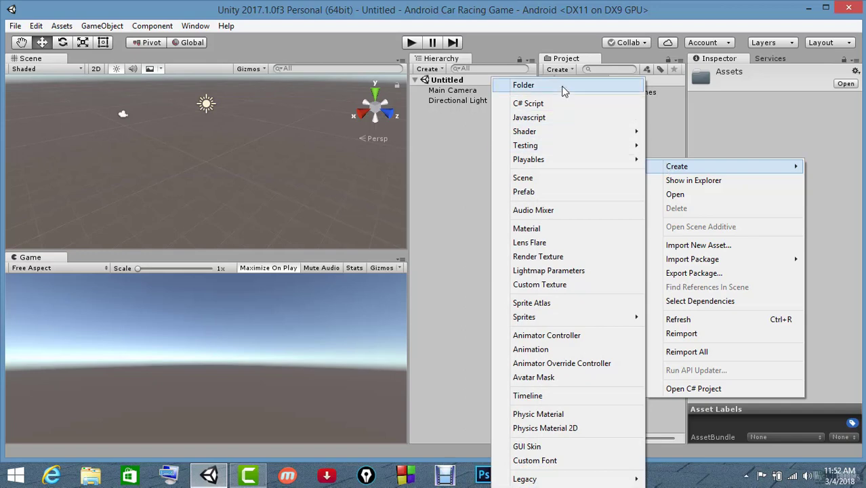
click(562, 91)
text(Materials)
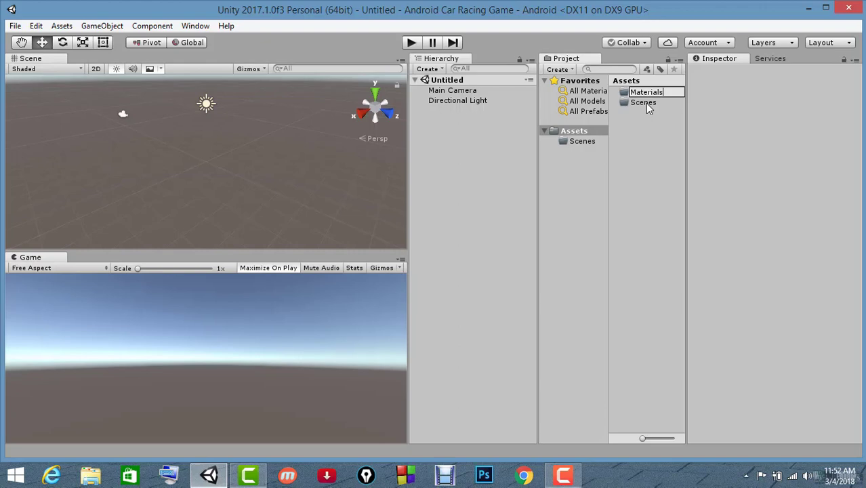
key(Return)
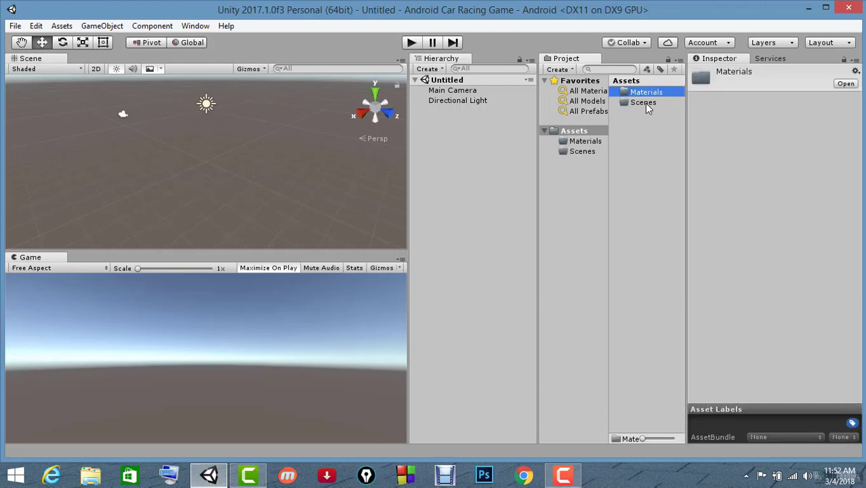
Step: Add Scripts and Sounds folders to Assets
right_click(645, 148)
mouse_move(676, 160)
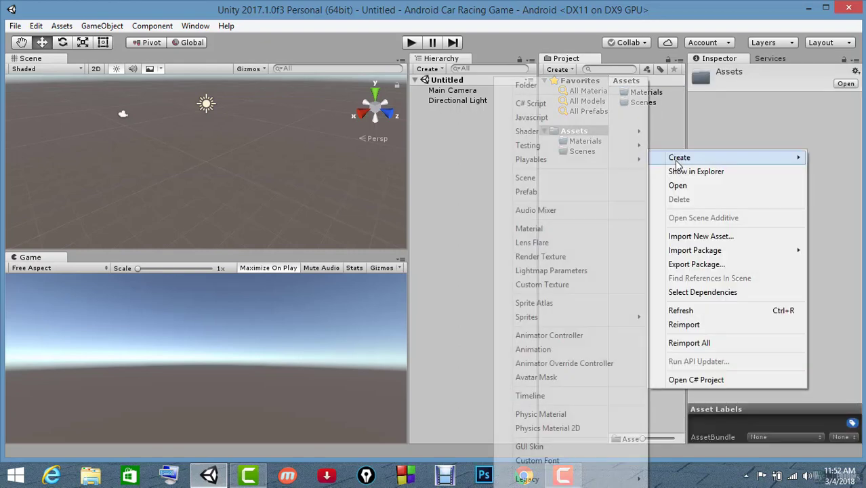
click(548, 85)
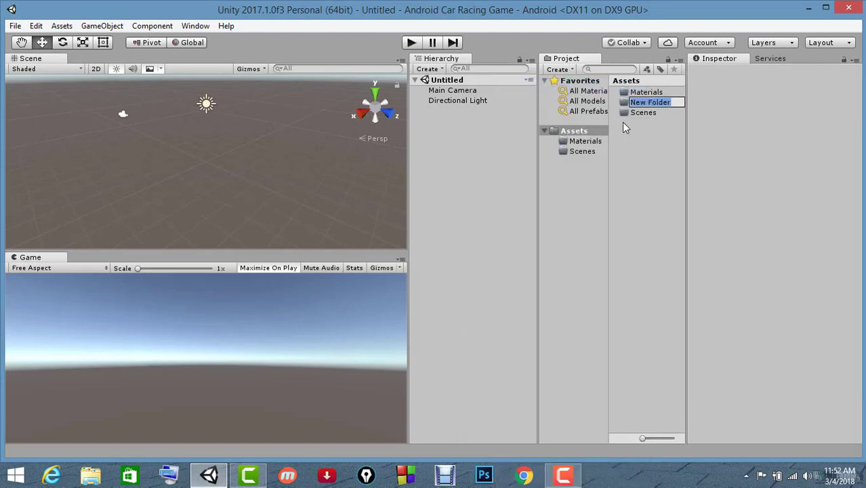
key(BackSpace)
text(ts)
key(Return)
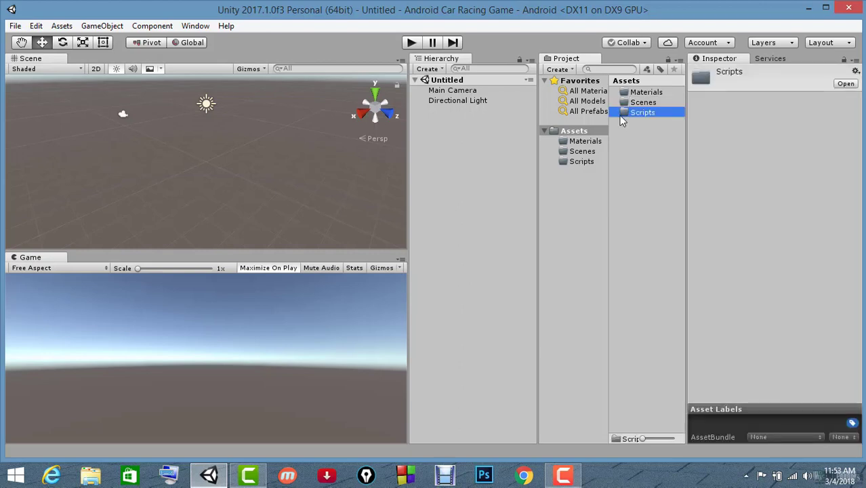
right_click(634, 172)
mouse_move(644, 182)
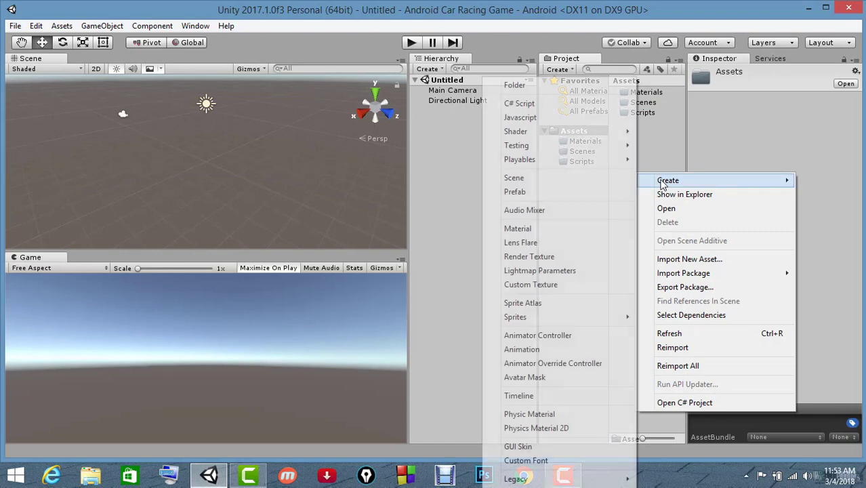
click(542, 86)
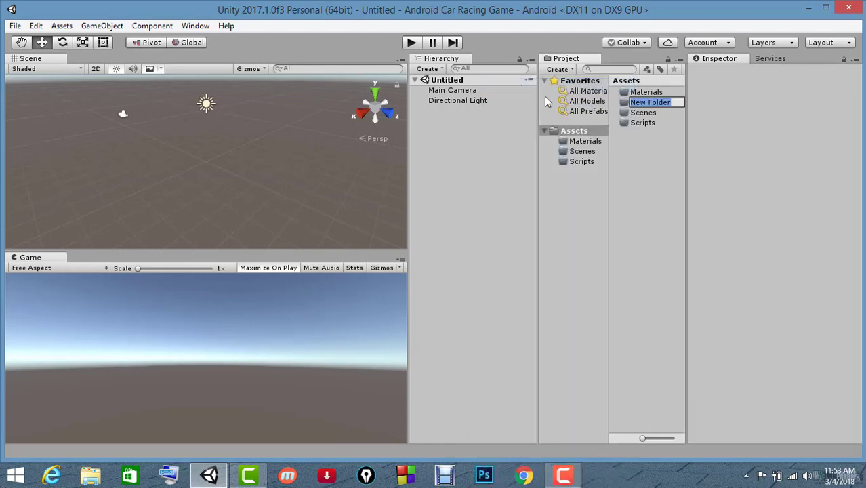
key(BackSpace)
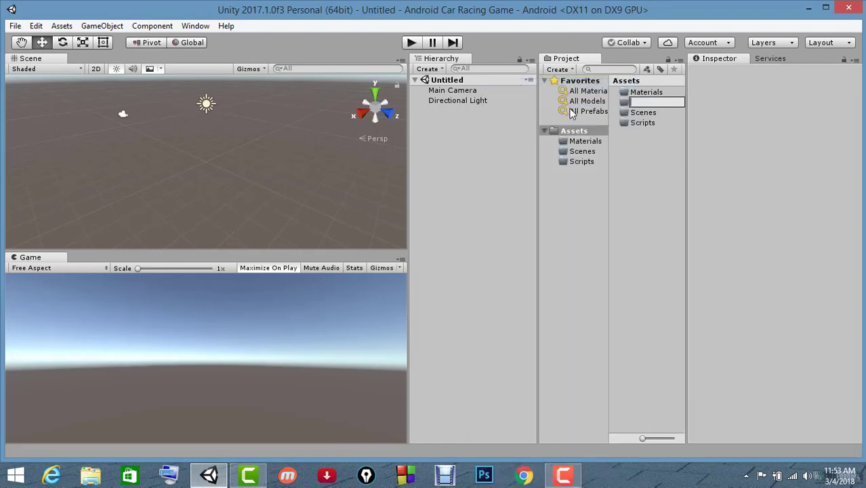
text(Soun)
text(ds)
key(Return)
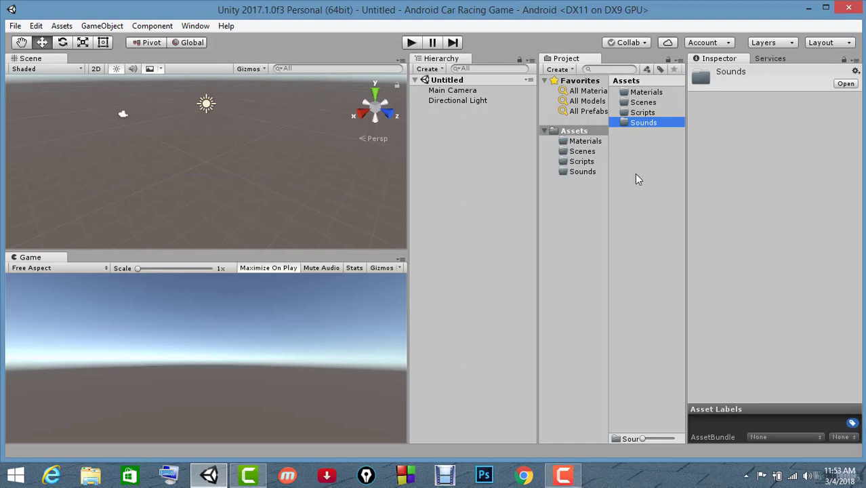
Step: Add a Prefabs folder to Assets
right_click(635, 177)
mouse_move(668, 181)
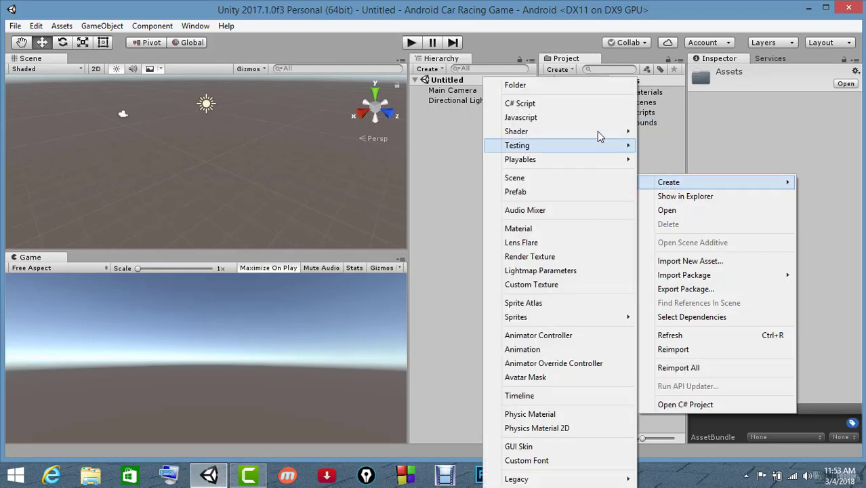
click(576, 87)
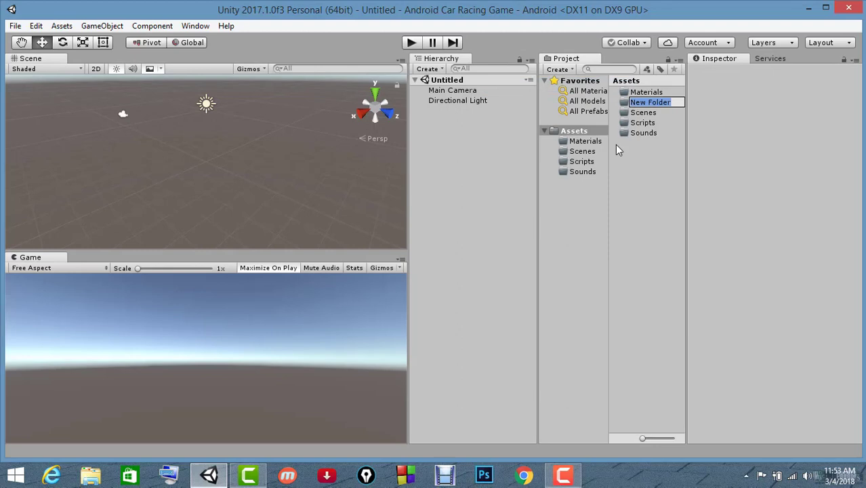
text(Prefa)
text(bs)
key(Return)
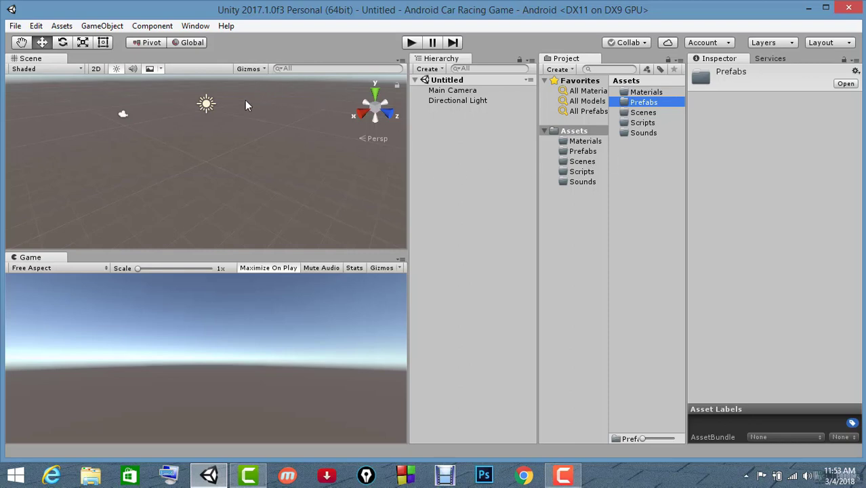
Step: Save the scene as 'First' and move its file into the Scenes folder
click(15, 26)
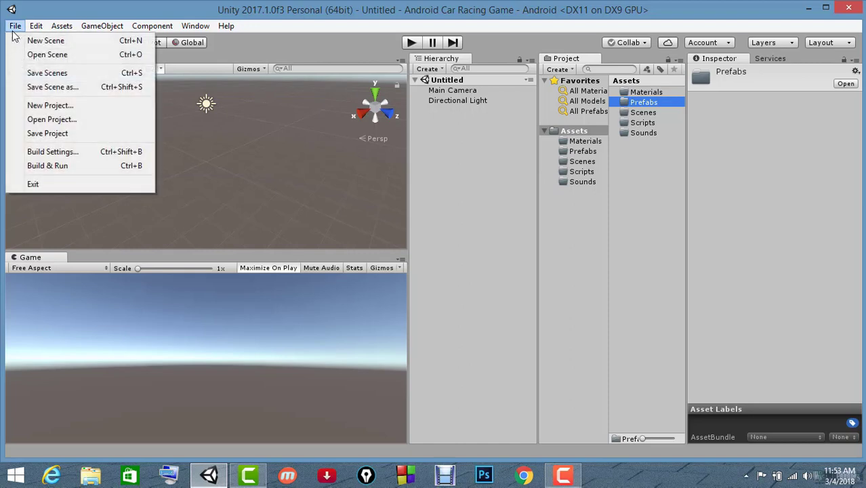
click(49, 74)
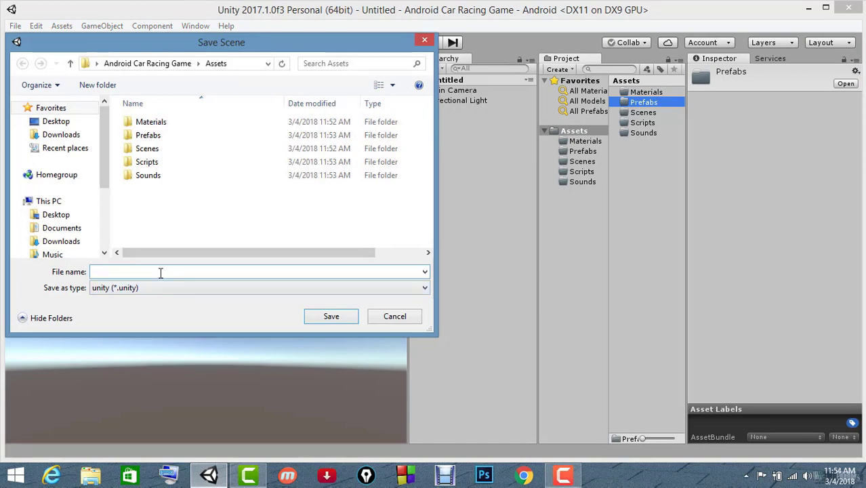
text(F)
text(ir)
text(st)
click(321, 318)
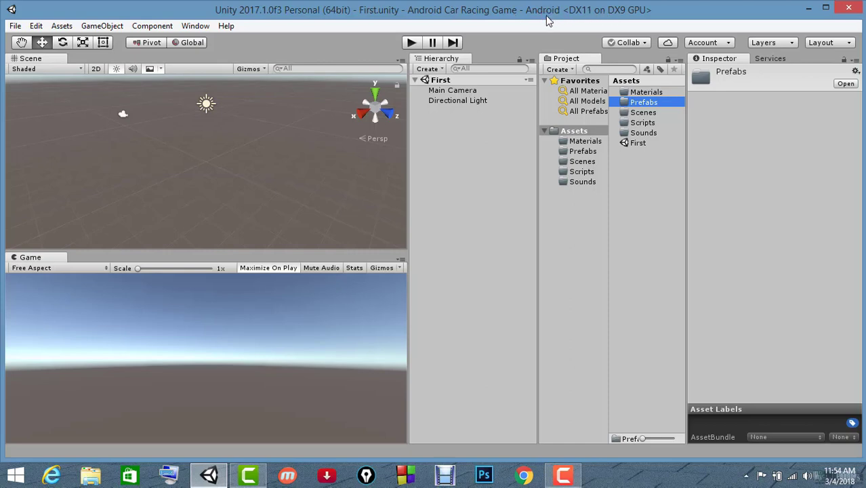
click(638, 144)
drag(639, 146, 577, 163)
Step: Import Road.fbx from the desktop into Assets and check its Road and RoadSide materials
click(806, 10)
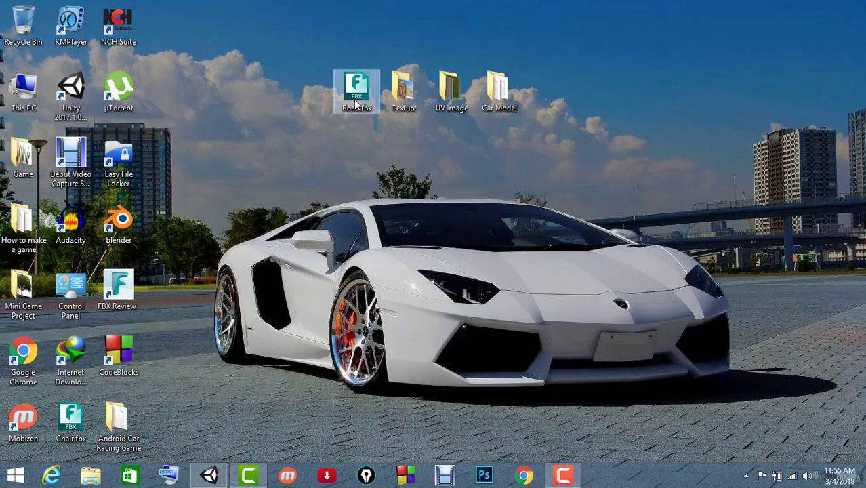
drag(356, 103, 211, 481)
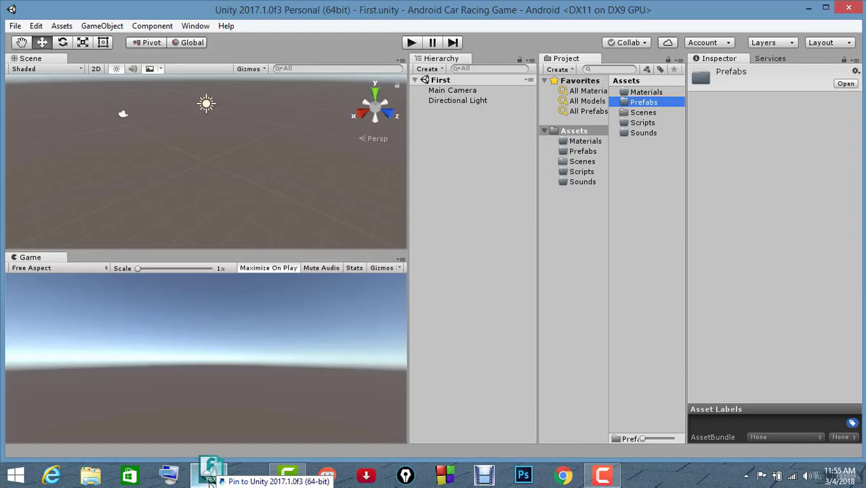
mouse_move(212, 481)
mouse_down()
mouse_move(554, 185)
mouse_move(643, 176)
mouse_up()
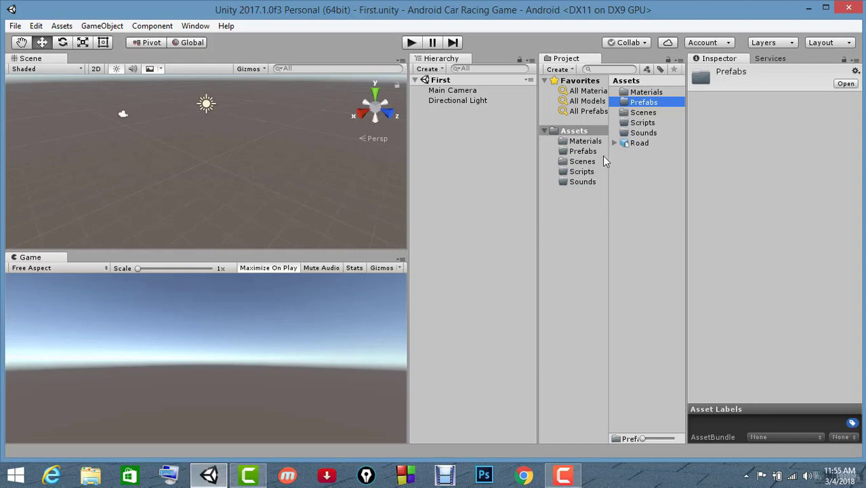
click(638, 143)
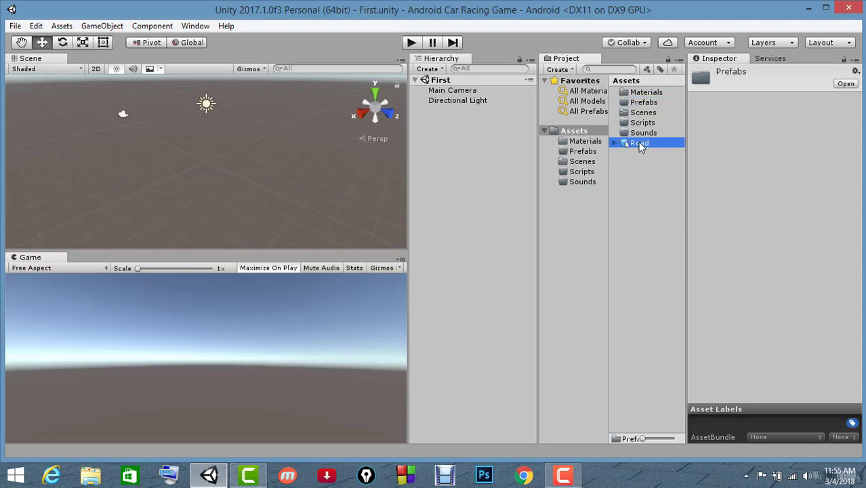
click(581, 142)
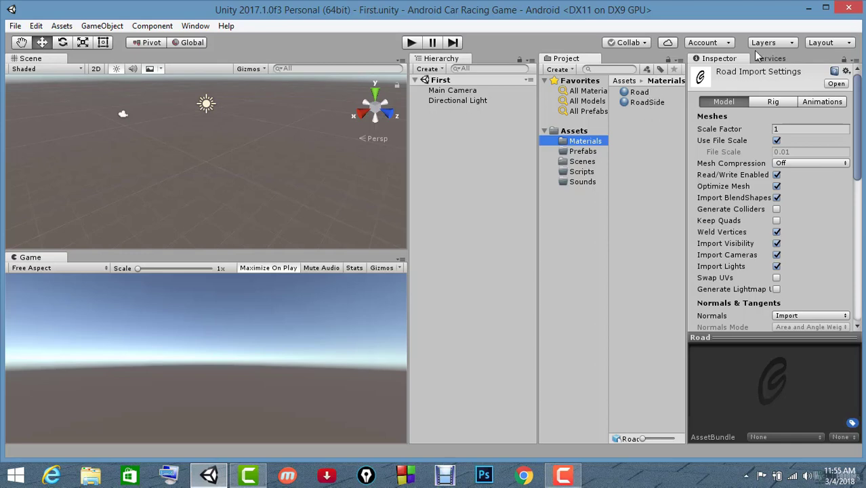
click(810, 11)
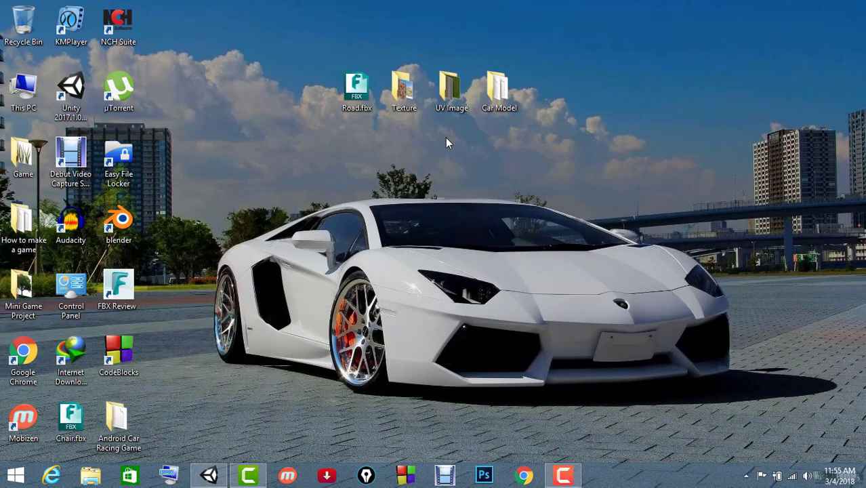
Step: Copy Road.jpg and RoadSide.jpg from the UV Image folder into Unity's Materials folder
double_click(448, 101)
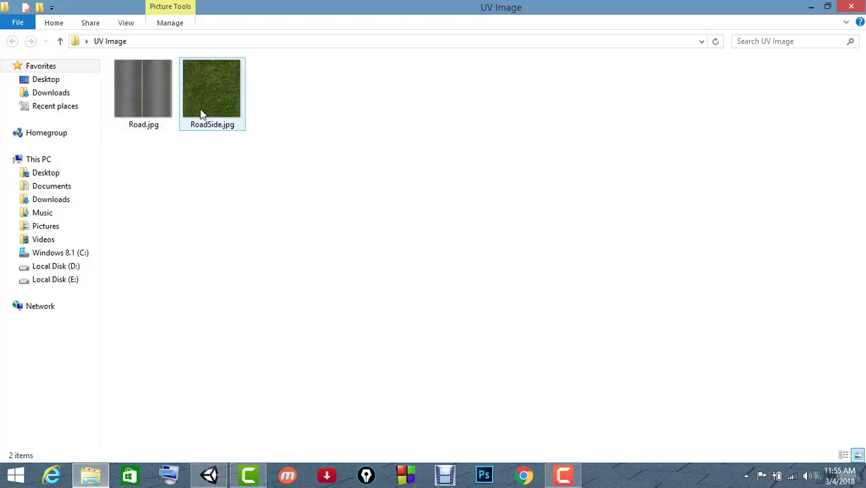
mouse_move(201, 112)
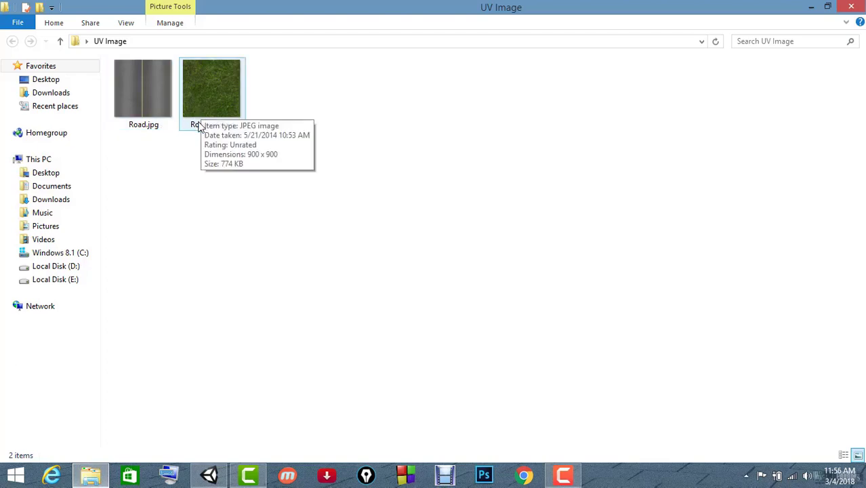
click(140, 108)
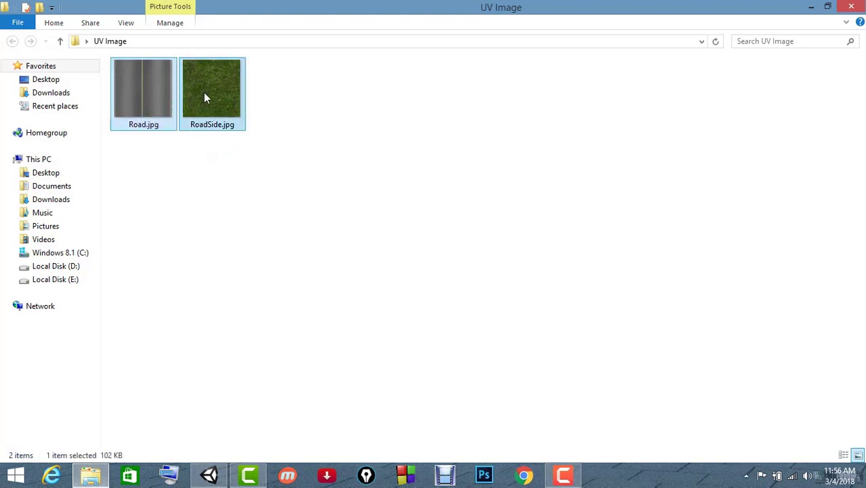
ctrl+click(204, 94)
mouse_move(137, 95)
mouse_down()
mouse_move(207, 476)
mouse_move(576, 148)
mouse_up()
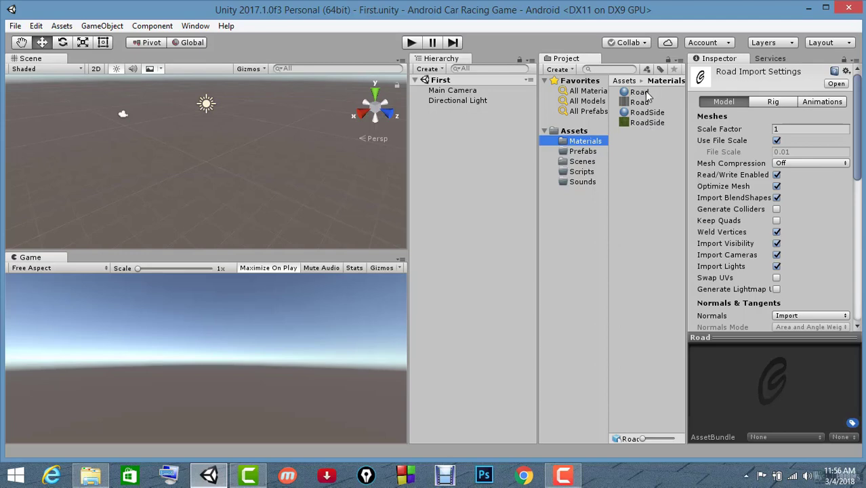
Step: Assign the road texture as Road's albedo and the grass texture as RoadSide's albedo
click(646, 96)
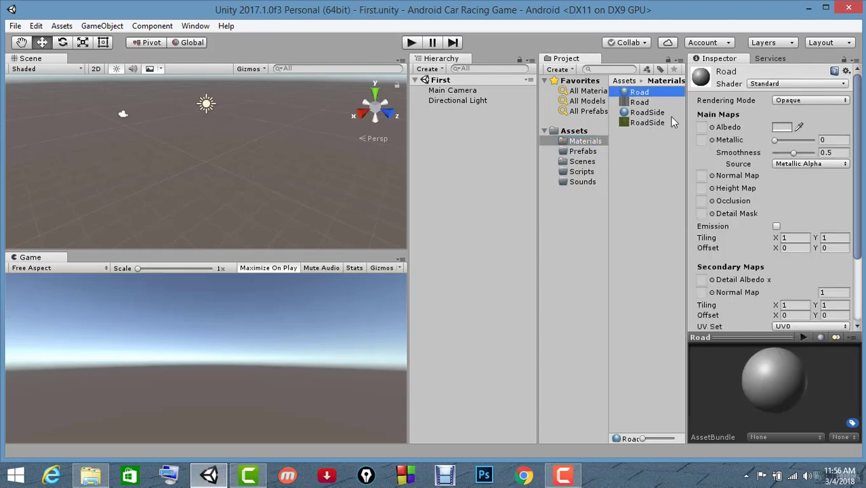
mouse_move(627, 101)
mouse_down()
mouse_move(680, 112)
mouse_move(705, 129)
mouse_up()
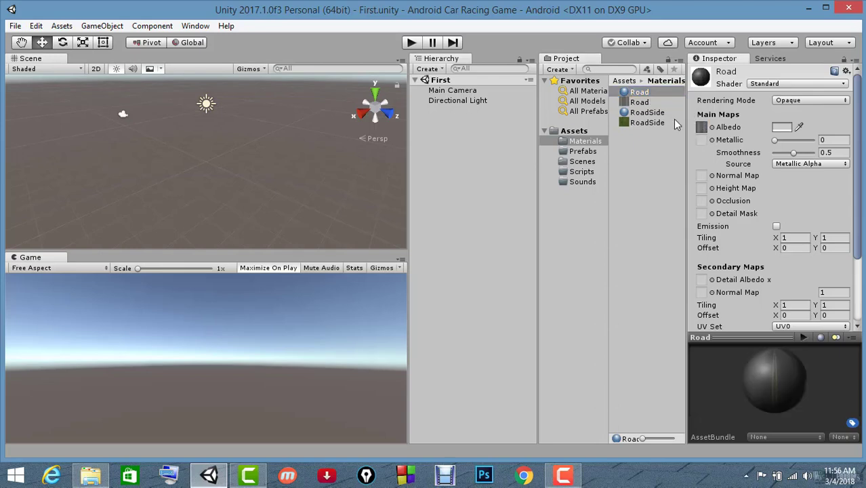
click(640, 112)
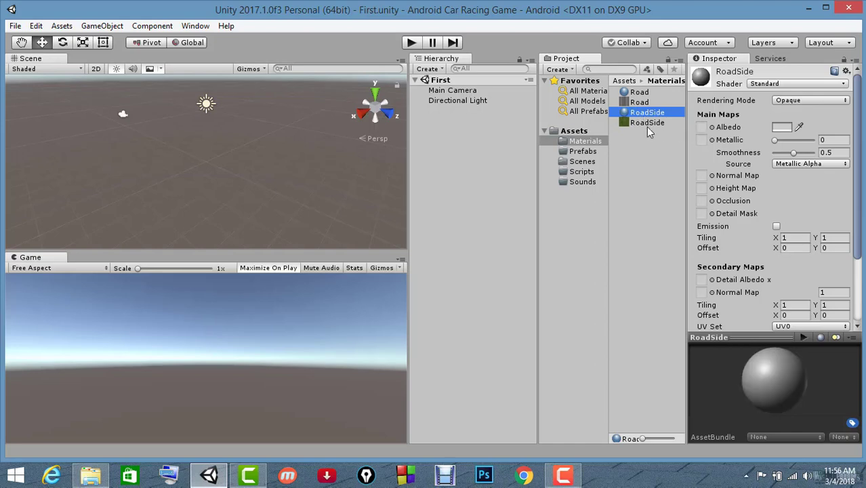
click(641, 123)
drag(640, 128, 703, 128)
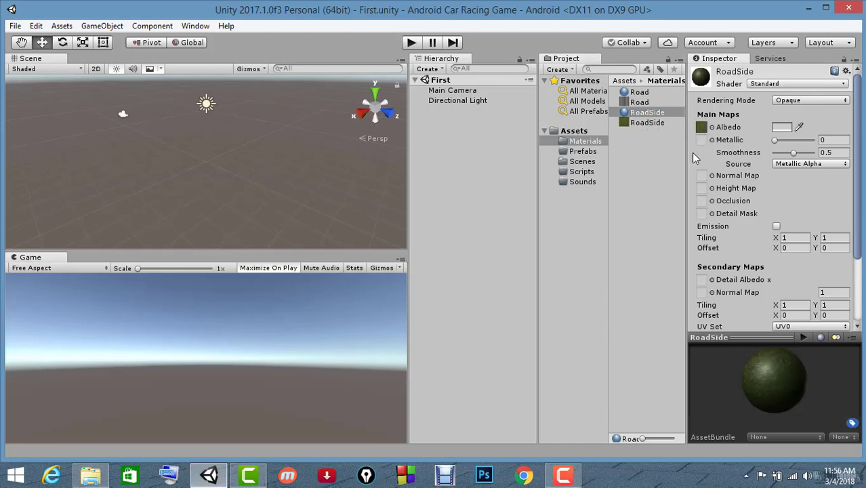
click(571, 132)
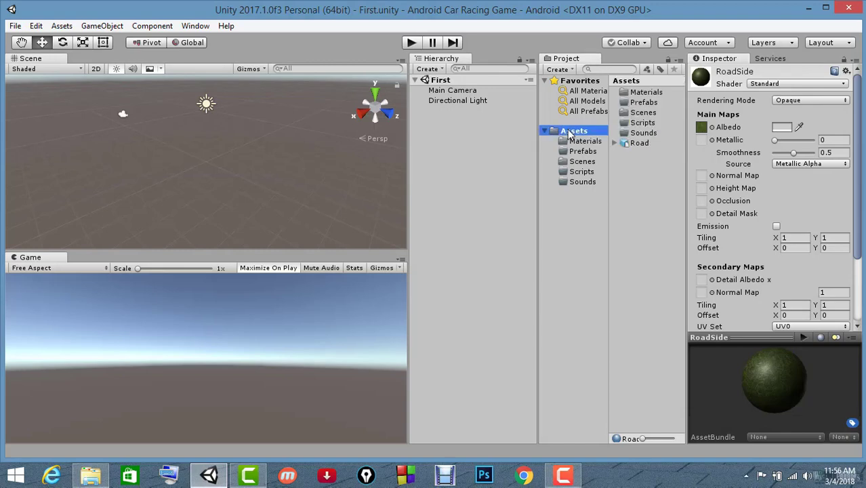
Step: Move the Road model into Prefabs, preview it, and drag it toward the scene
click(634, 144)
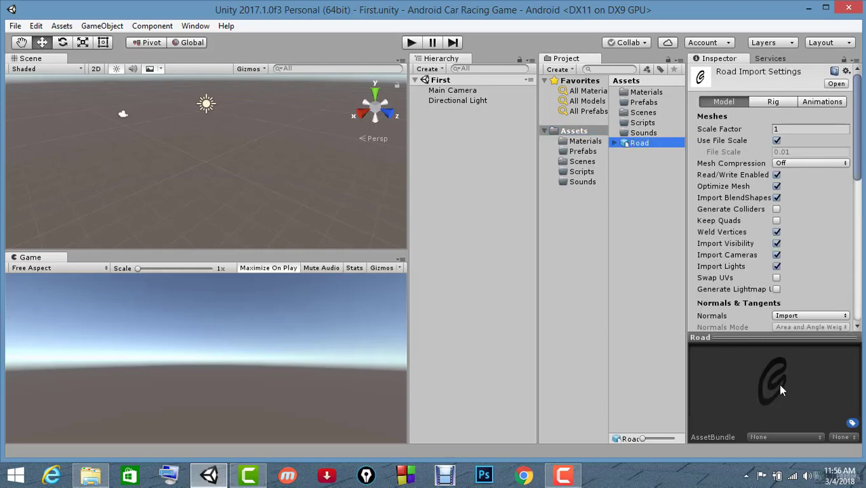
drag(780, 386, 745, 383)
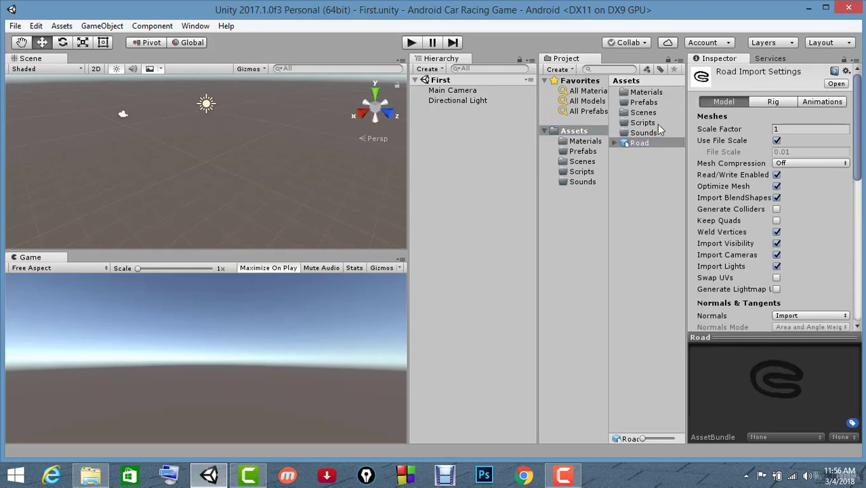
mouse_move(672, 147)
mouse_down()
mouse_move(581, 150)
mouse_move(589, 155)
mouse_up()
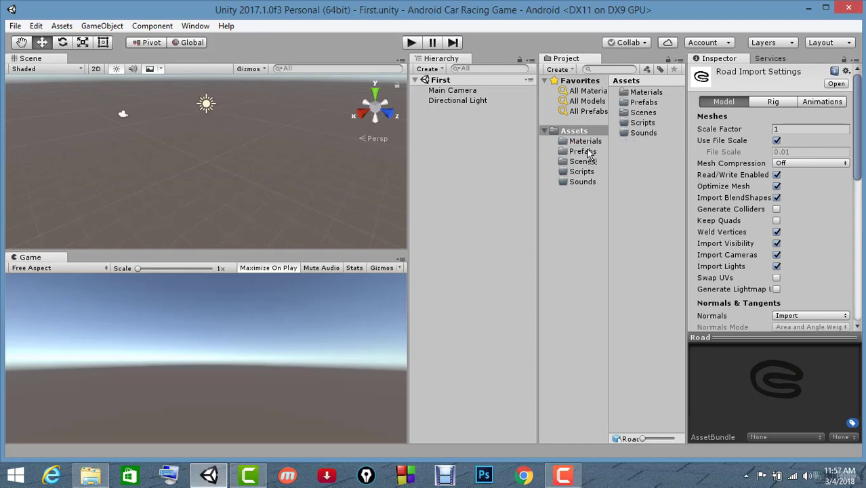
click(587, 153)
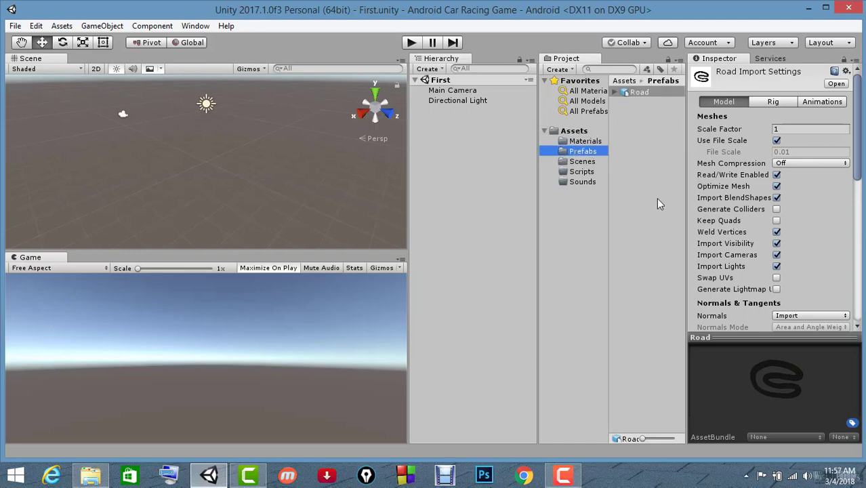
drag(790, 386, 739, 392)
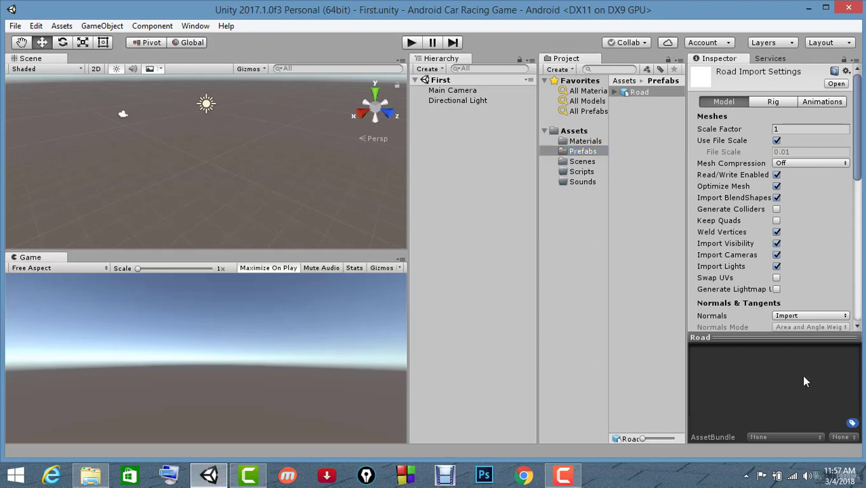
click(655, 94)
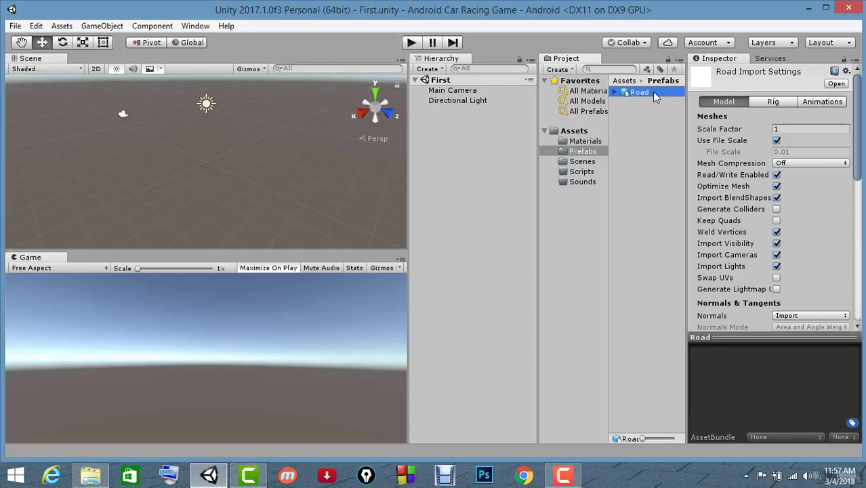
drag(655, 94, 497, 125)
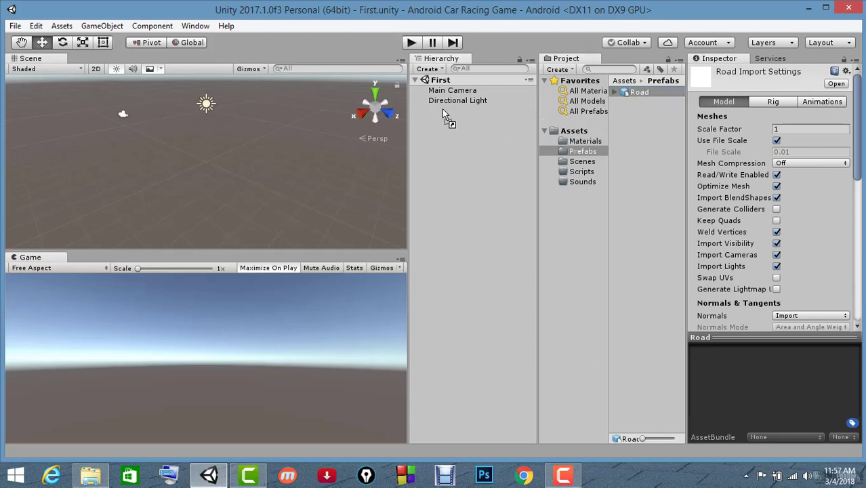
Step: Place the Road model in the First scene and orbit the view around the textured spiral track
drag(443, 109, 444, 112)
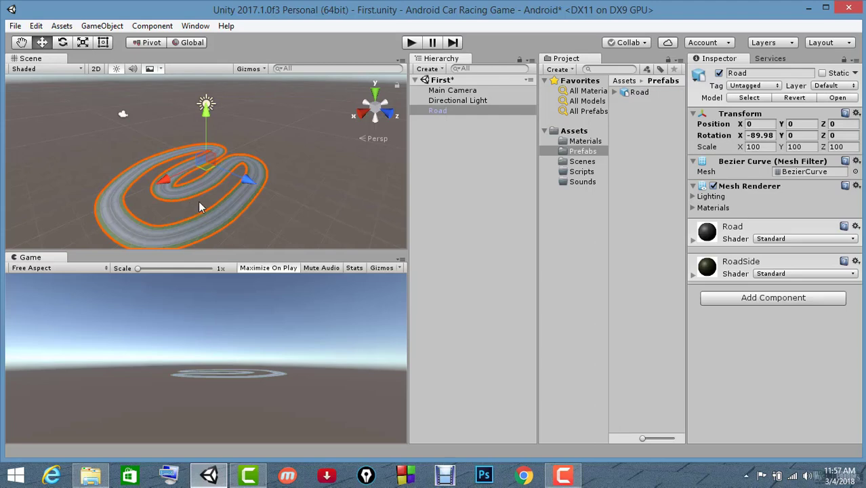
drag(198, 201, 208, 185)
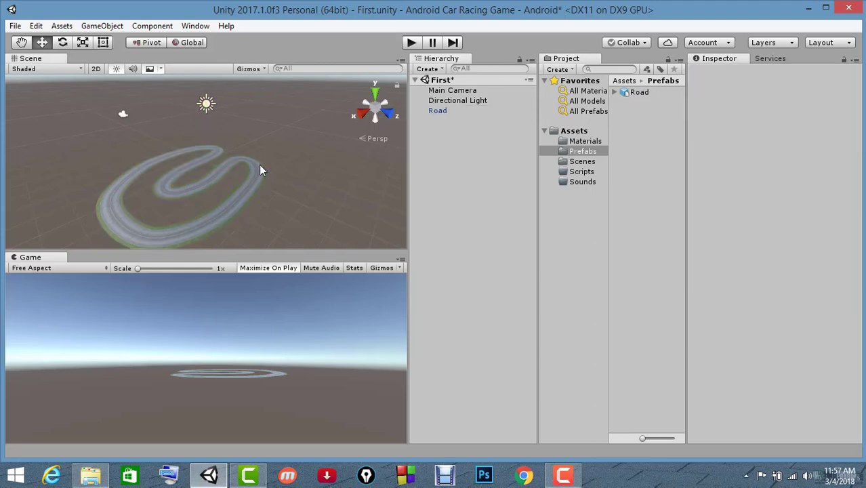
mouse_move(130, 180)
alt+mouse_down()
mouse_move(196, 174)
mouse_move(290, 187)
mouse_move(251, 151)
alt+mouse_up()
scroll(272, 191, up, 3)
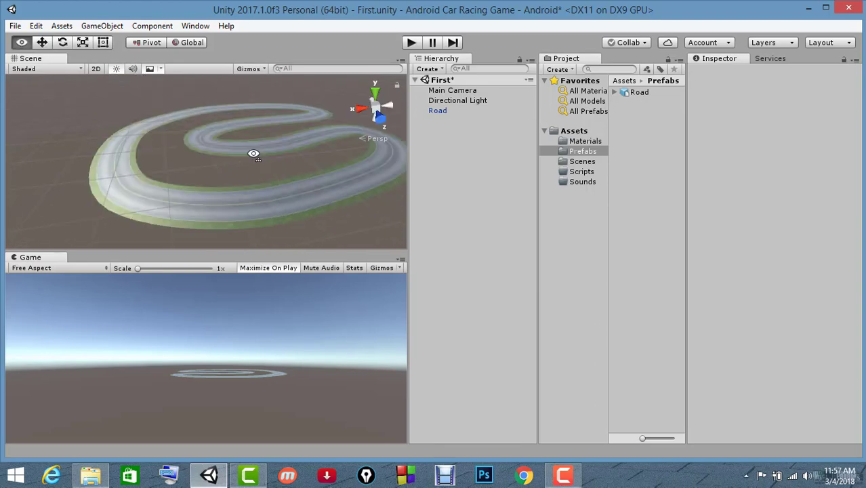
mouse_move(154, 162)
alt+mouse_down()
mouse_move(155, 173)
mouse_move(131, 160)
mouse_move(164, 171)
alt+mouse_up()
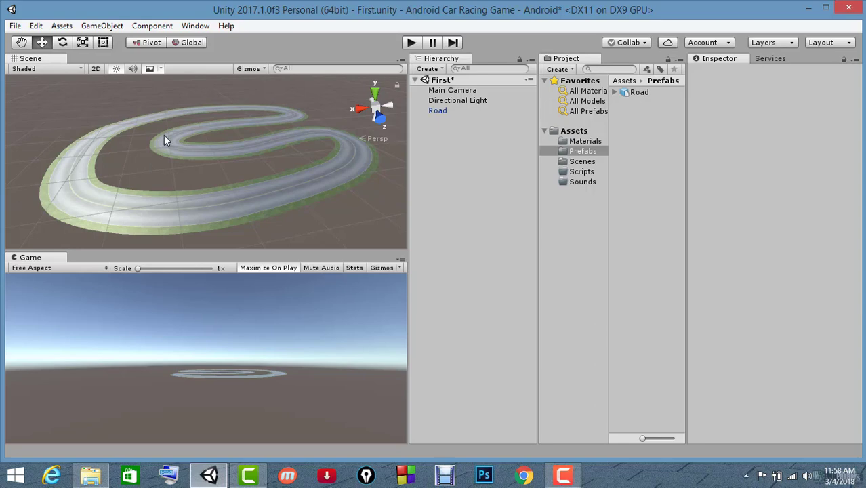
Step: Align the Main Camera with the Scene view so the Game view frames the whole track
click(436, 90)
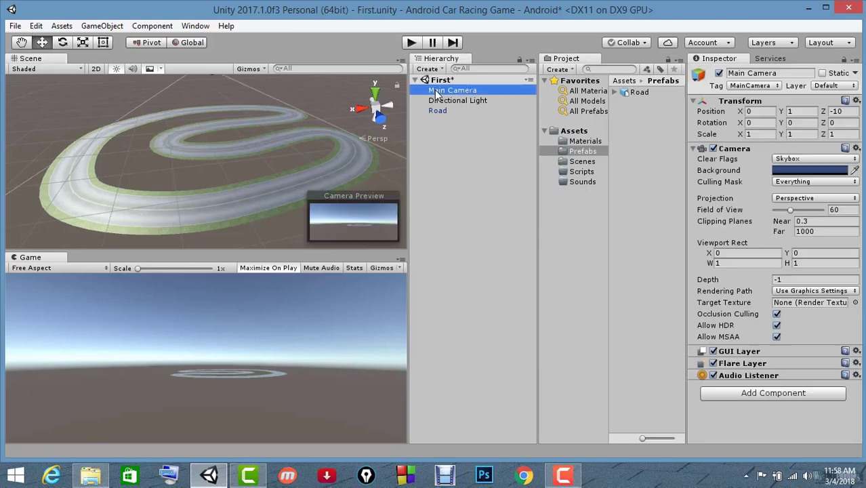
click(90, 23)
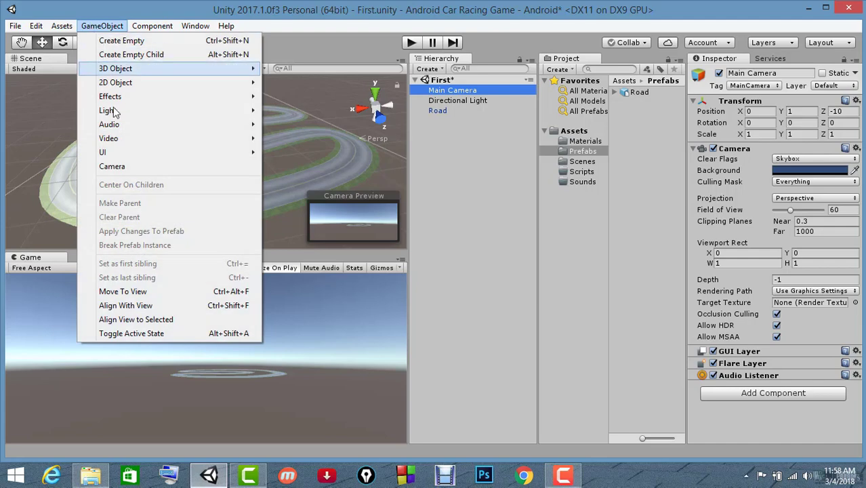
click(156, 307)
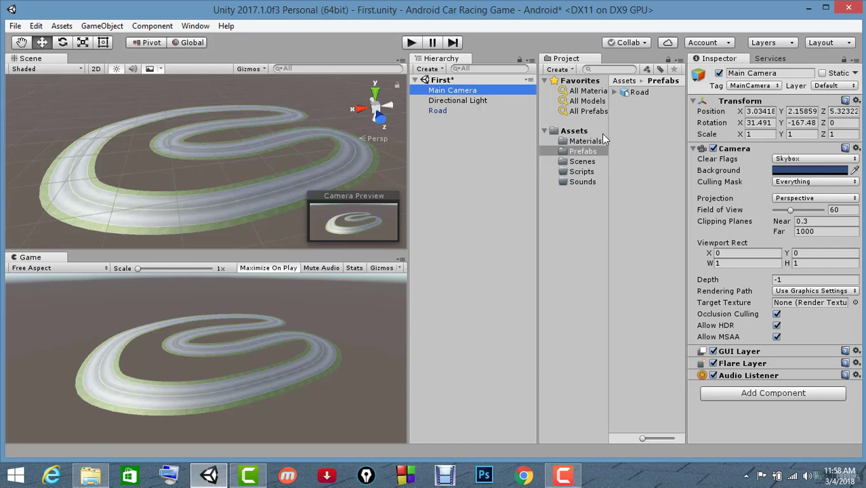
click(586, 141)
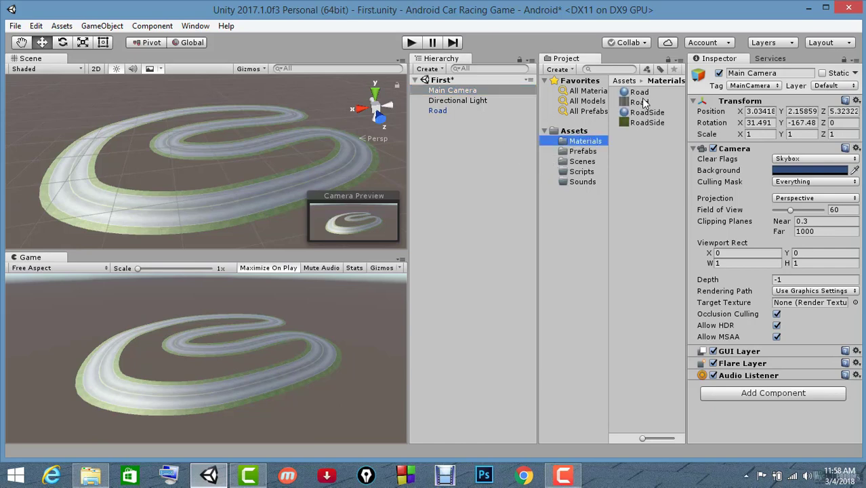
Step: Turn off Generate Mip Maps on the Road texture and apply the change
click(639, 102)
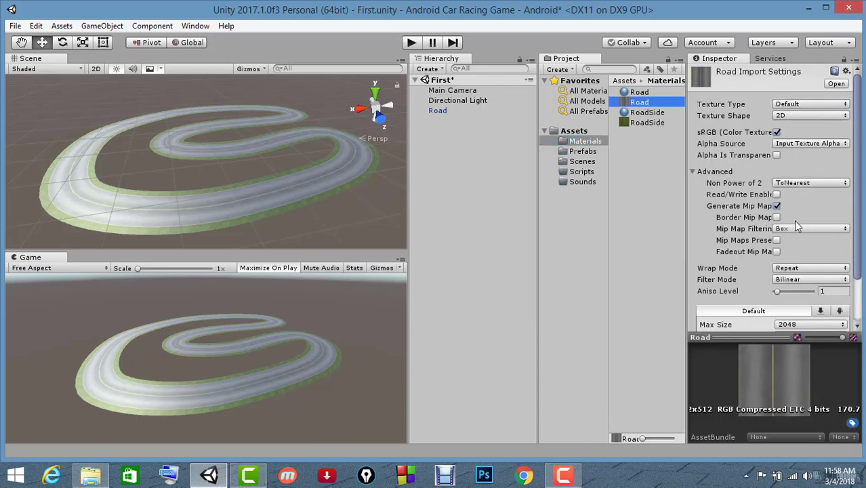
scroll(798, 225, down, 3)
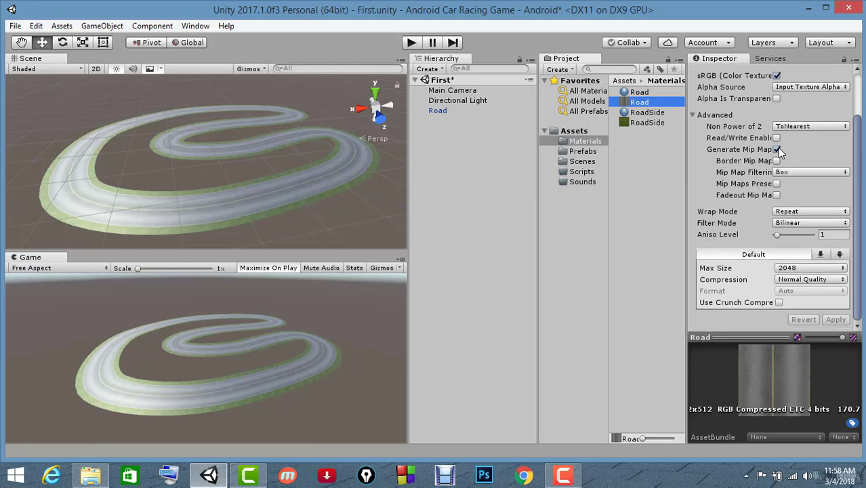
click(777, 150)
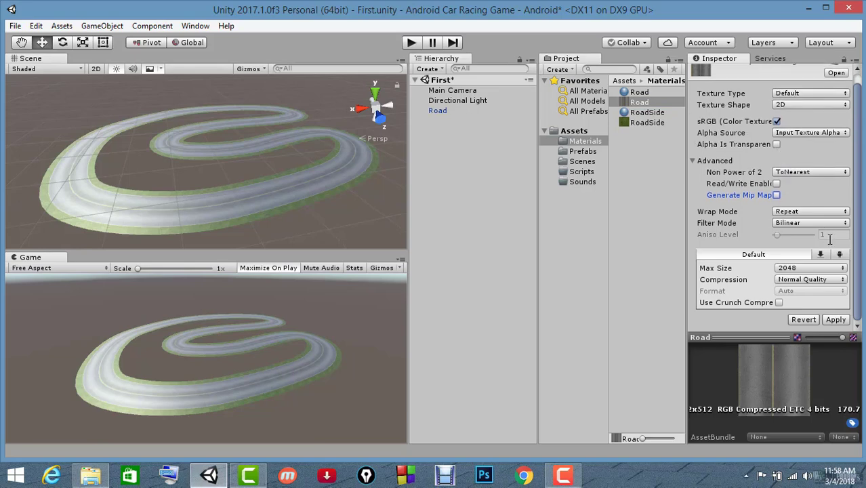
click(832, 322)
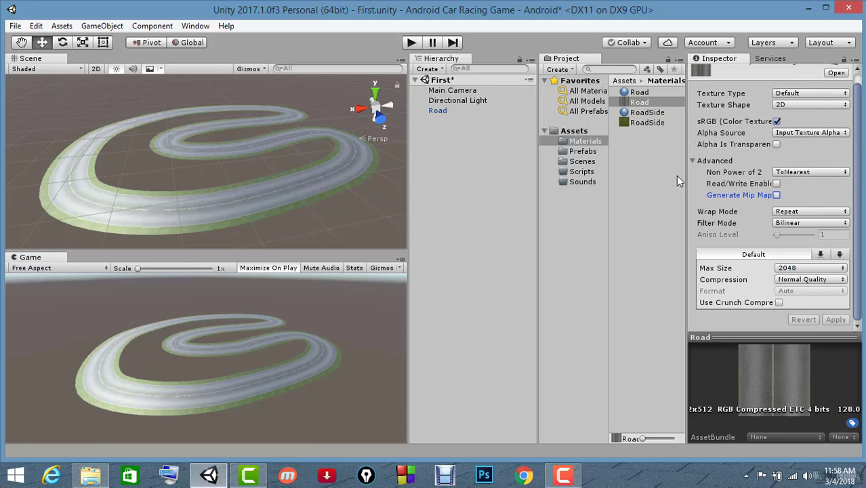
Step: Turn off Generate Mip Maps on the RoadSide texture and apply the change
click(639, 123)
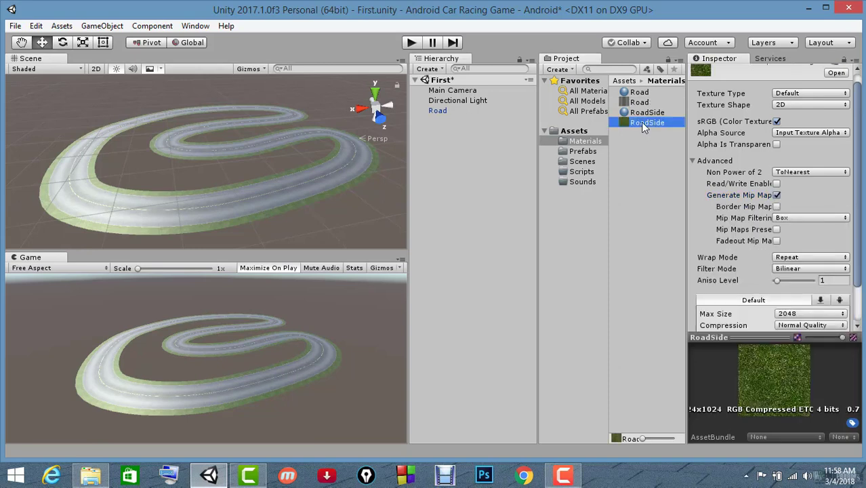
click(776, 195)
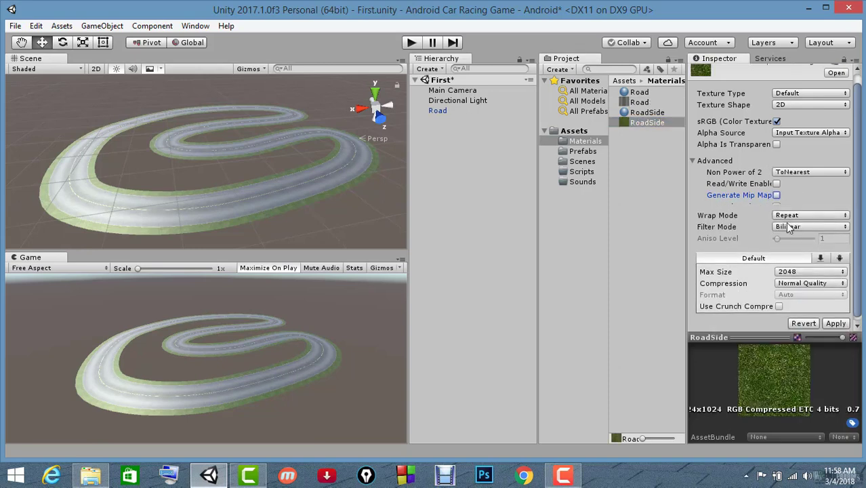
click(842, 319)
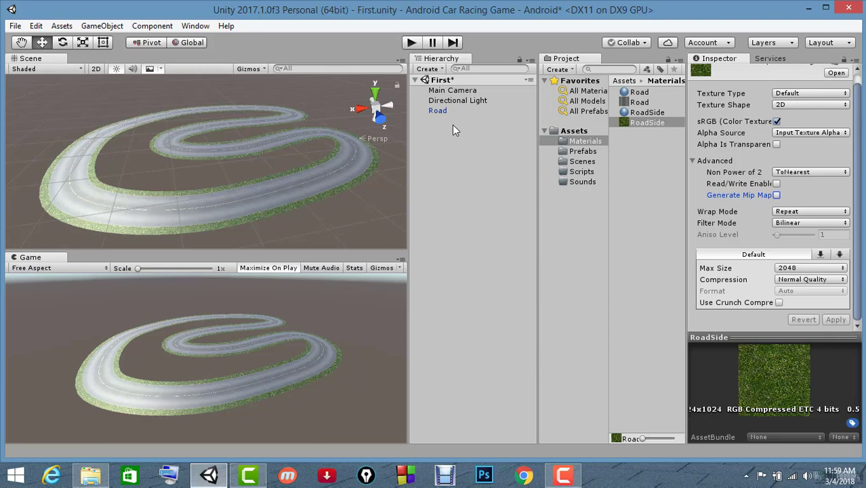
click(442, 111)
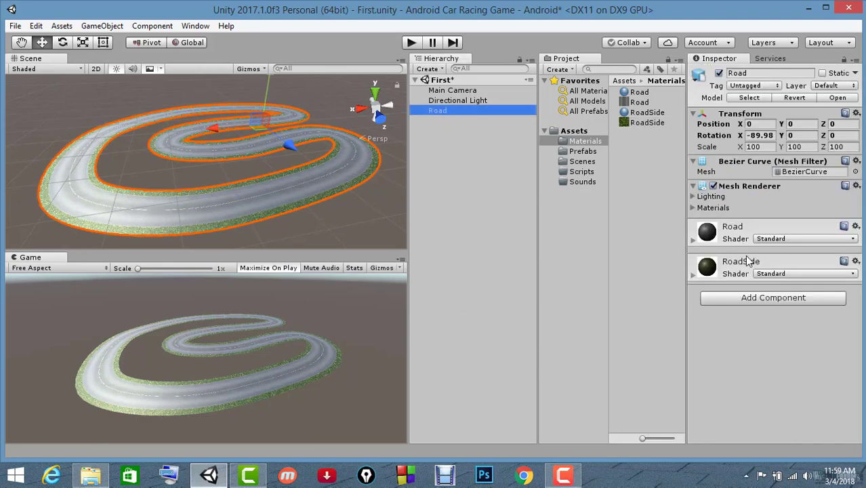
Step: Set the Road material's shader to Legacy Shaders > Diffuse
click(789, 240)
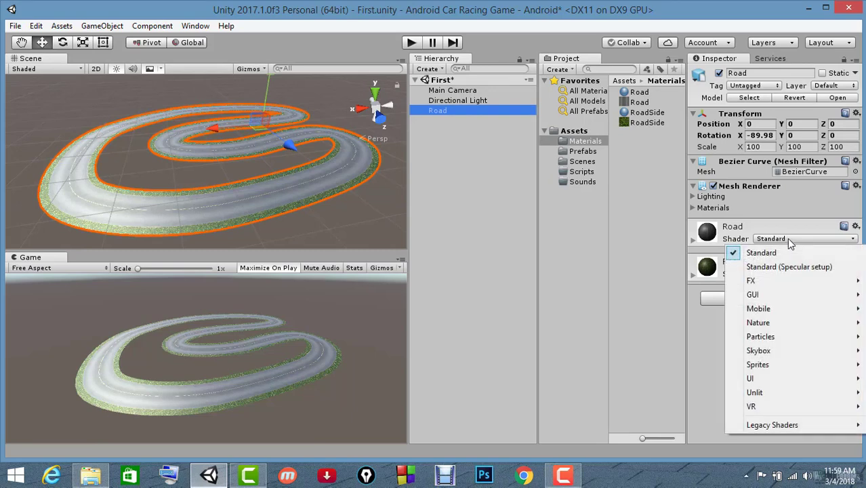
mouse_move(792, 424)
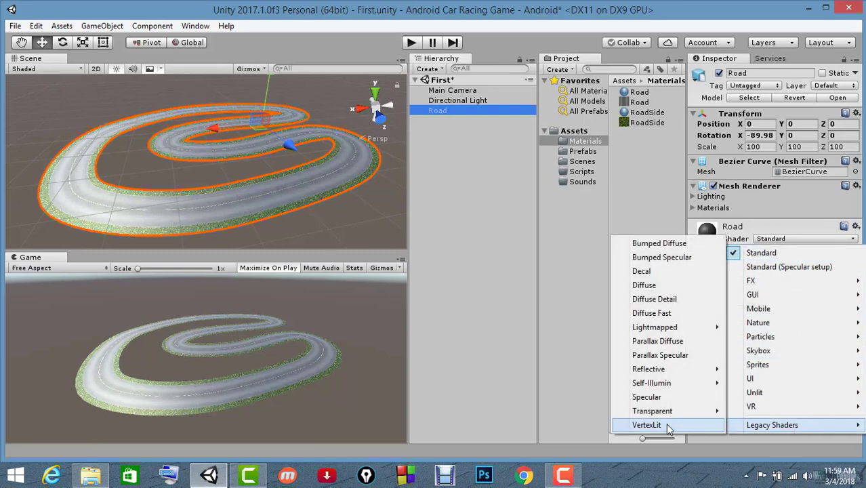
click(645, 288)
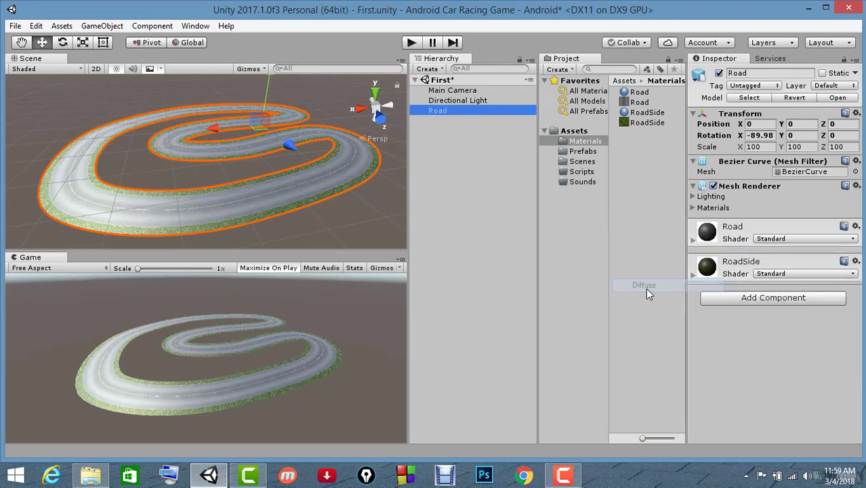
Step: Set the RoadSide material's shader to Legacy Shaders > Bumped Diffuse
click(794, 275)
mouse_move(792, 275)
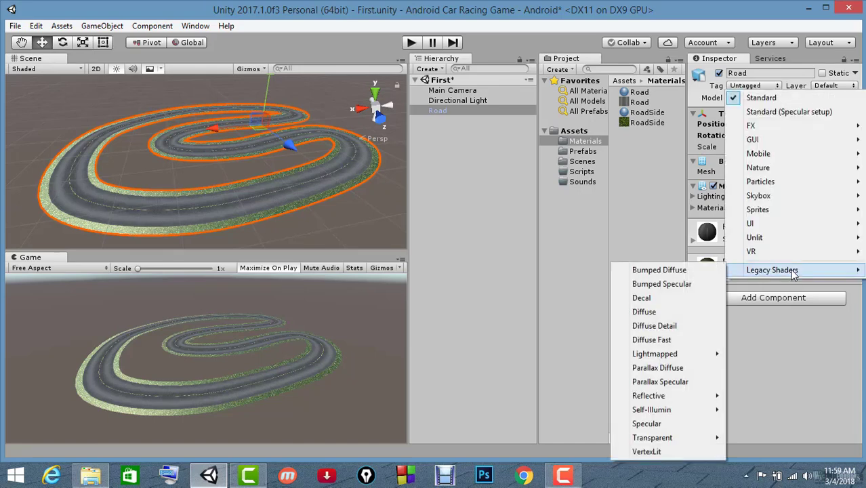
click(661, 274)
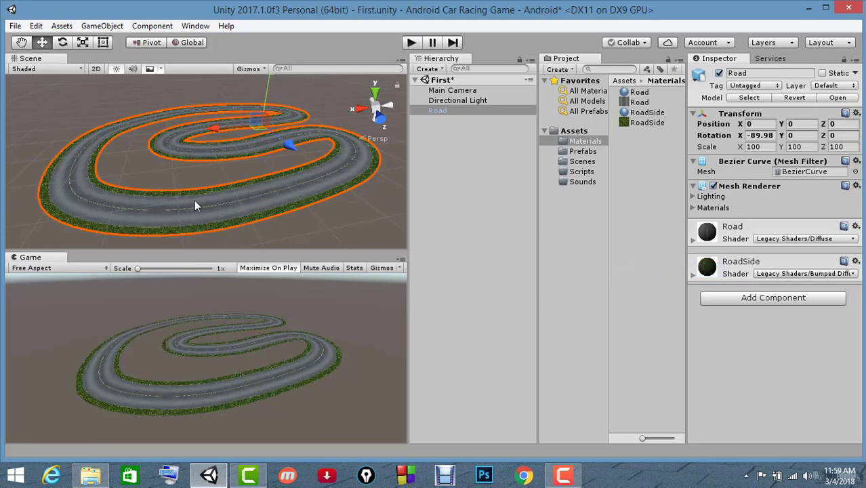
scroll(251, 213, up, 1)
scroll(251, 213, up, 1)
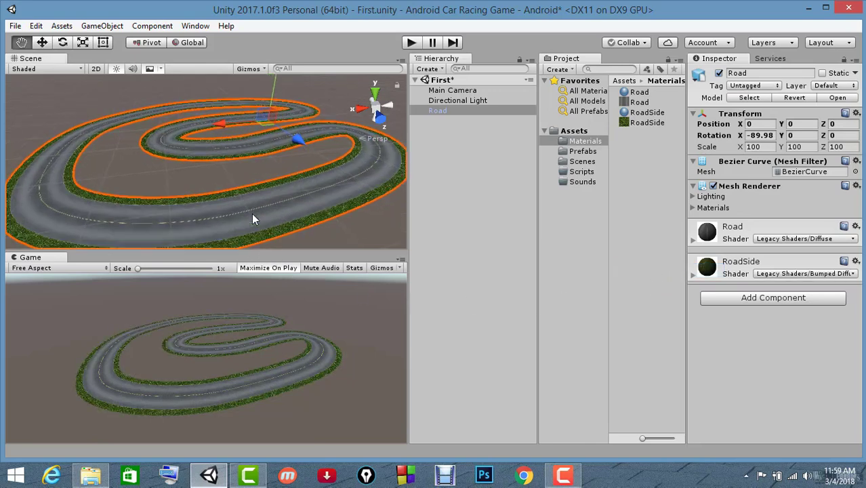
alt+drag(251, 213, 238, 184)
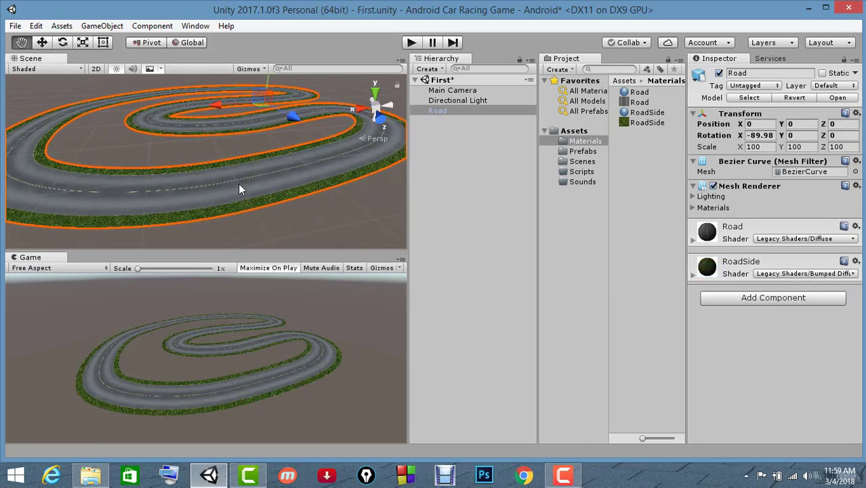
scroll(239, 185, up, 1)
scroll(241, 185, up, 1)
scroll(244, 185, up, 1)
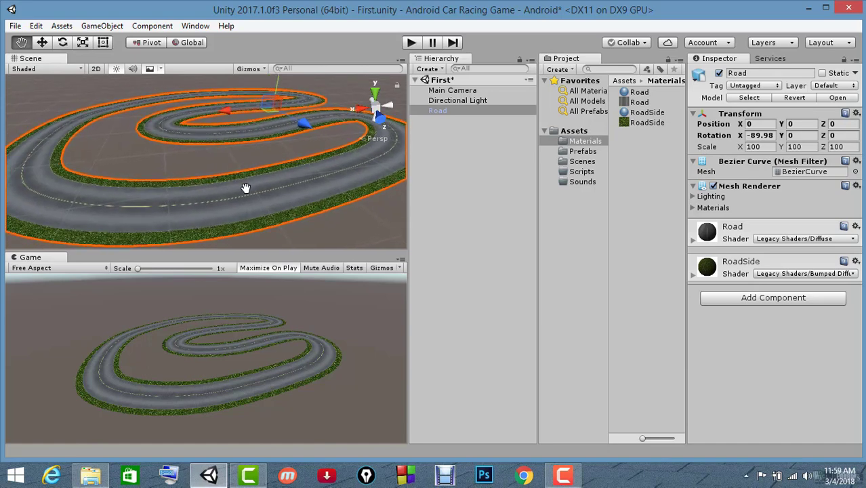
click(454, 91)
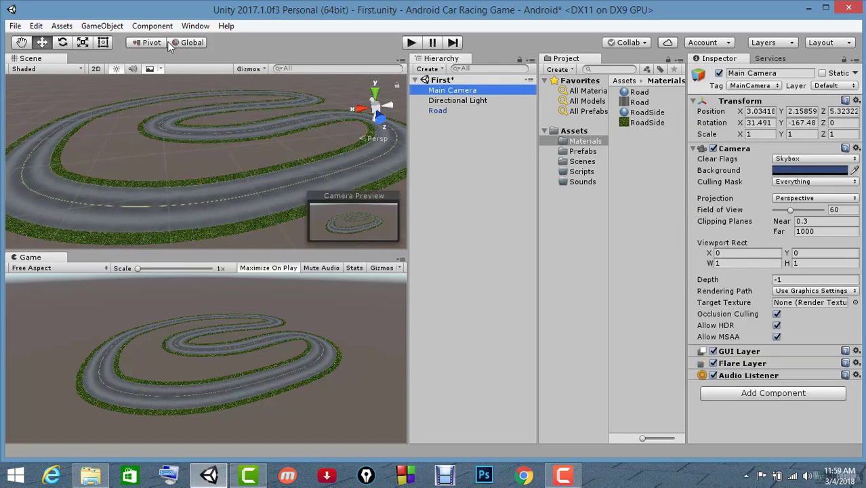
click(120, 28)
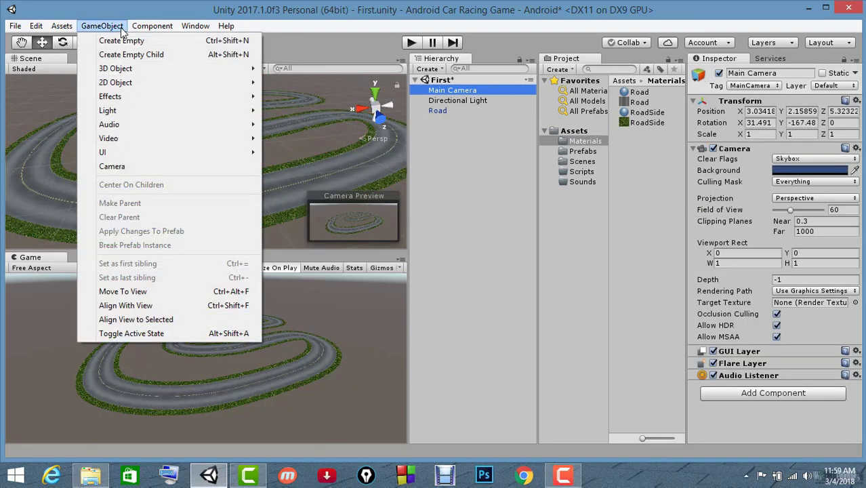
click(168, 307)
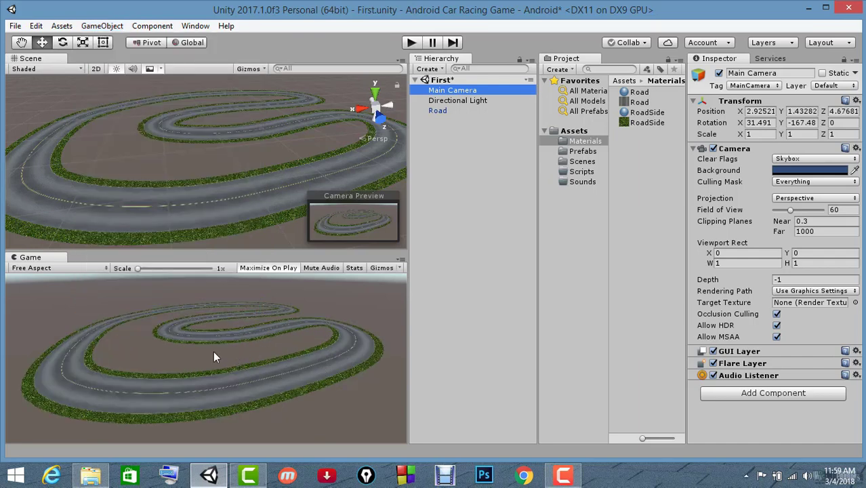
click(411, 43)
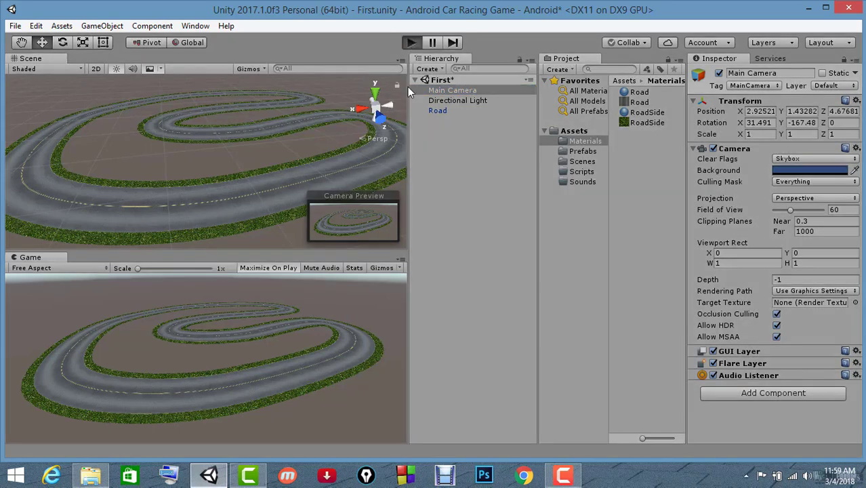
click(261, 270)
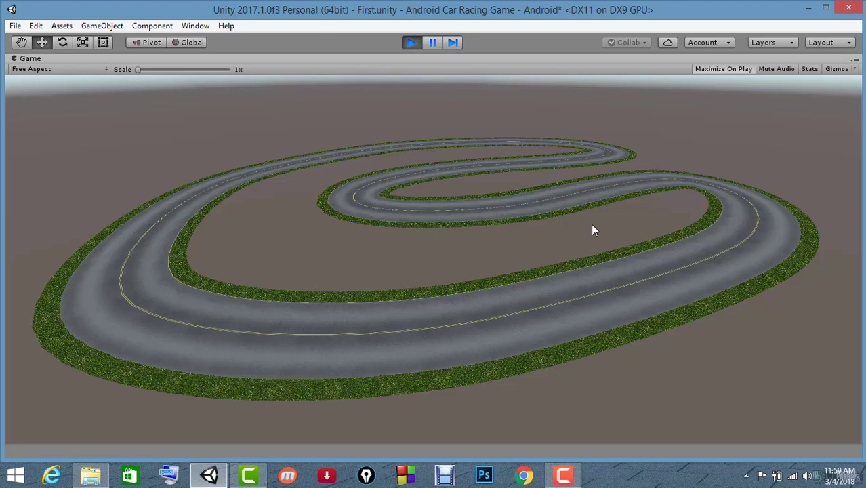
key(ctrl+p)
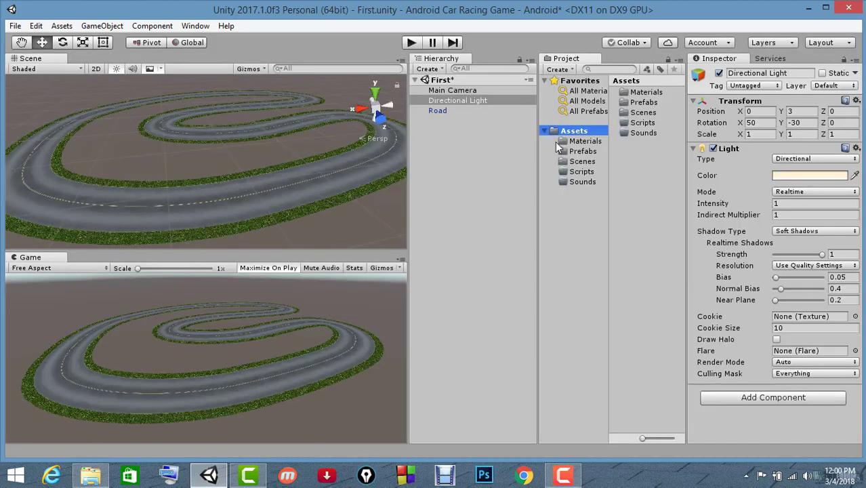
Step: Set the Road model's import Scale Factor to 20 and apply it
click(583, 152)
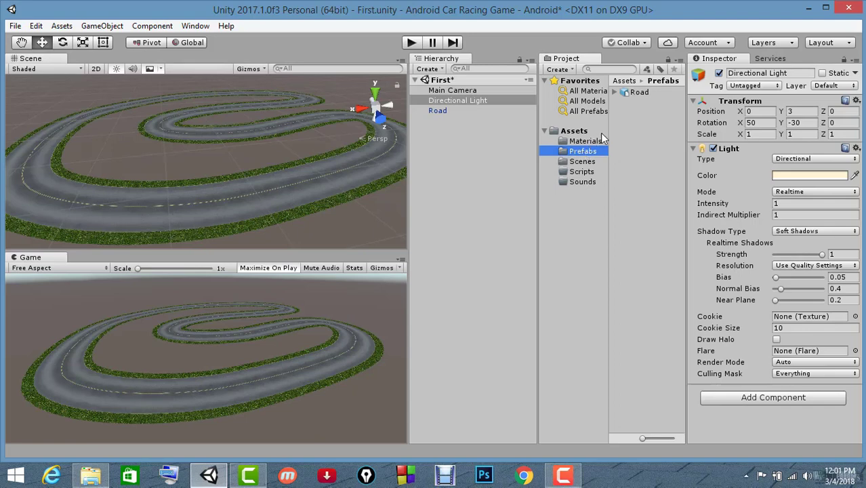
click(636, 93)
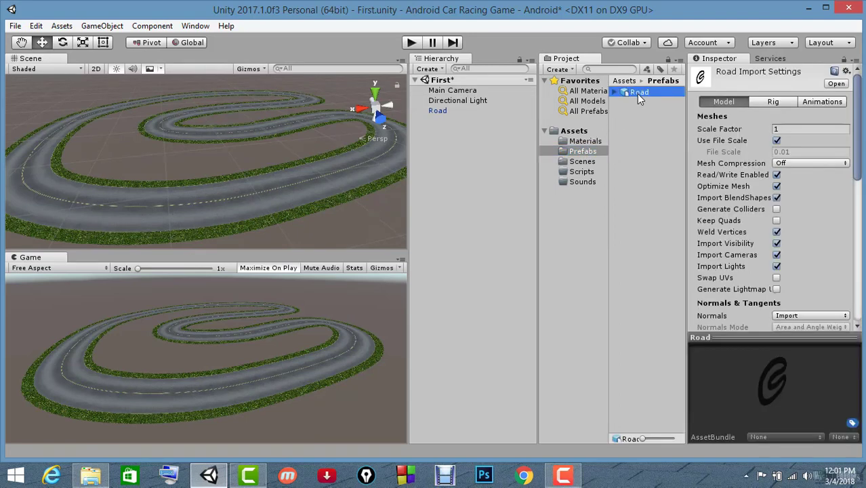
click(777, 129)
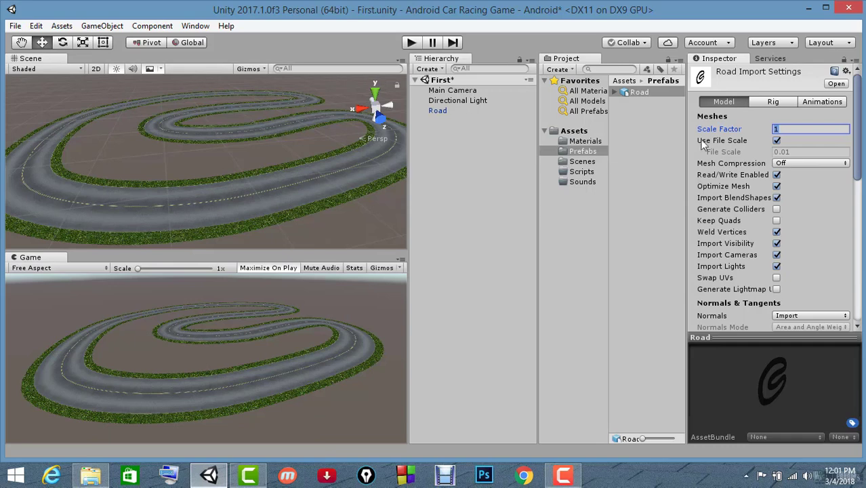
text(2)
text(0)
scroll(833, 310, down, 3)
scroll(839, 291, down, 2)
scroll(844, 271, down, 4)
scroll(850, 254, down, 1)
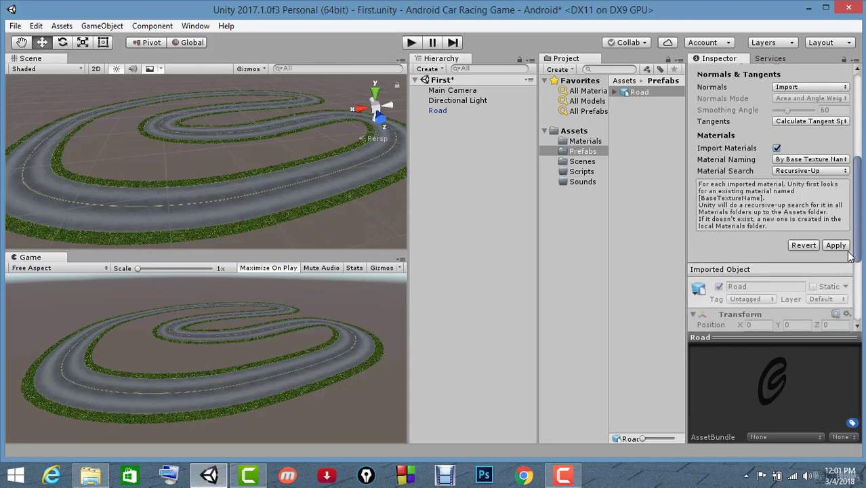
click(844, 246)
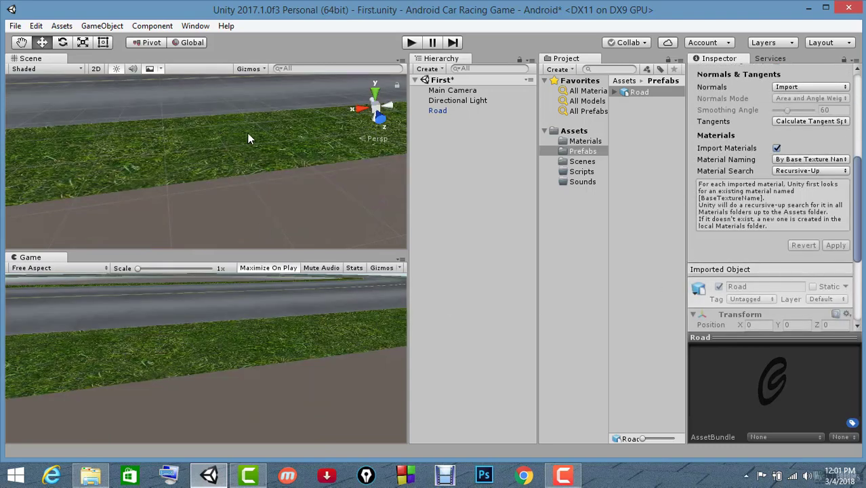
Step: Zoom out, pan, and orbit the Scene view down to a low angle over the enlarged track
scroll(246, 133, down, 3)
scroll(247, 133, down, 2)
scroll(247, 135, down, 2)
scroll(247, 135, down, 2)
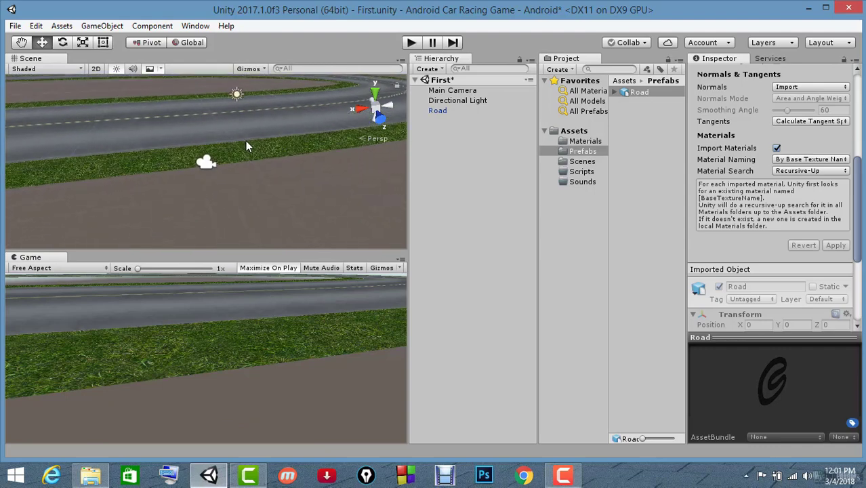
scroll(245, 140, down, 2)
scroll(245, 140, down, 2)
scroll(245, 145, down, 2)
scroll(245, 147, down, 2)
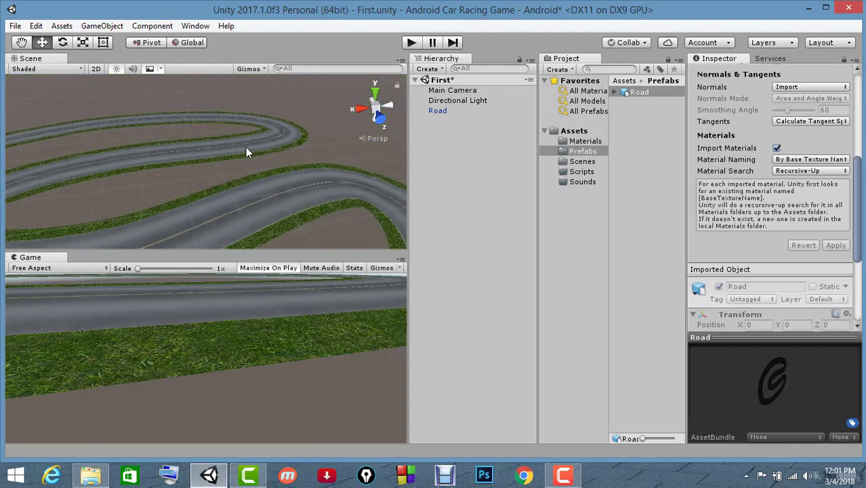
scroll(243, 154, down, 2)
scroll(241, 158, down, 2)
scroll(241, 158, down, 1)
scroll(210, 175, down, 1)
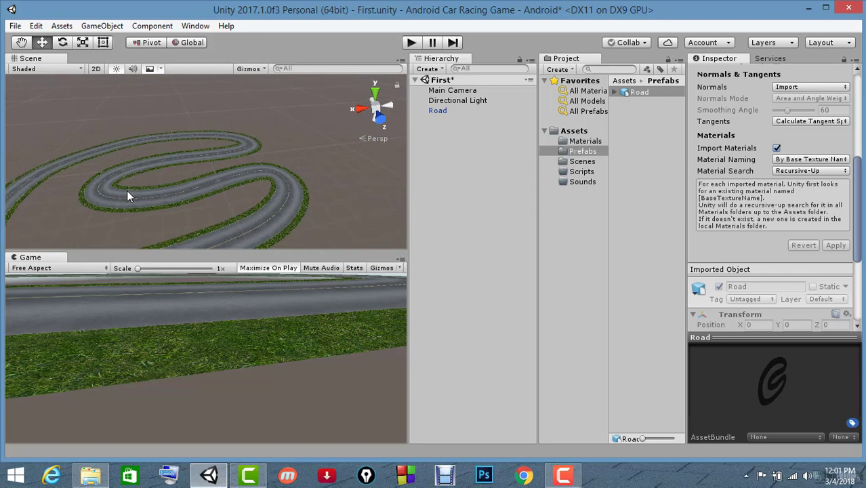
mouse_move(115, 194)
middle_down()
mouse_move(166, 145)
mouse_move(175, 148)
middle_up()
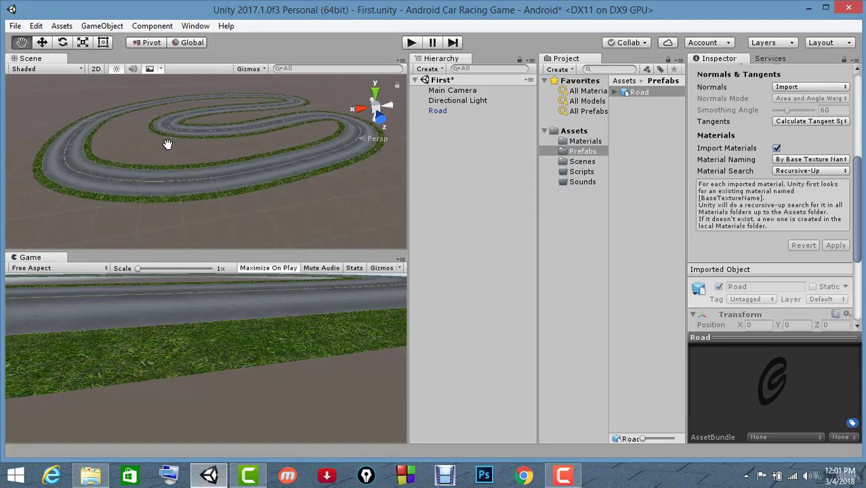
scroll(185, 153, up, 1)
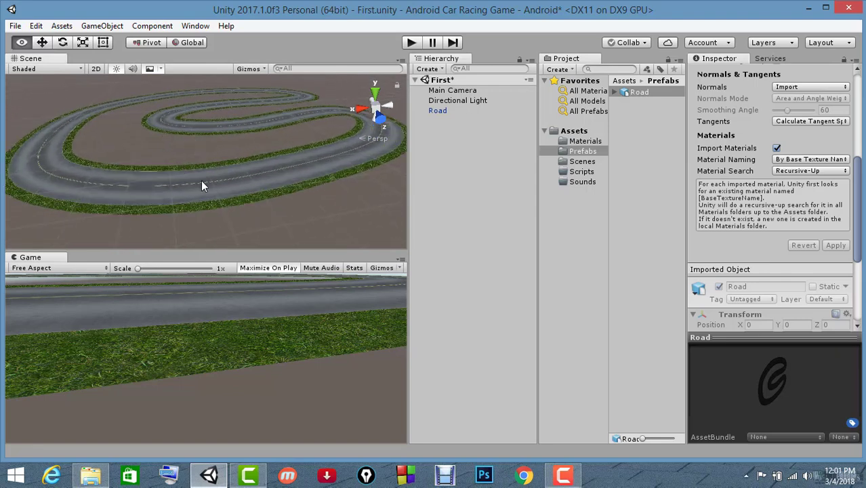
mouse_move(201, 184)
alt+mouse_down()
mouse_move(208, 196)
mouse_move(196, 106)
alt+mouse_up()
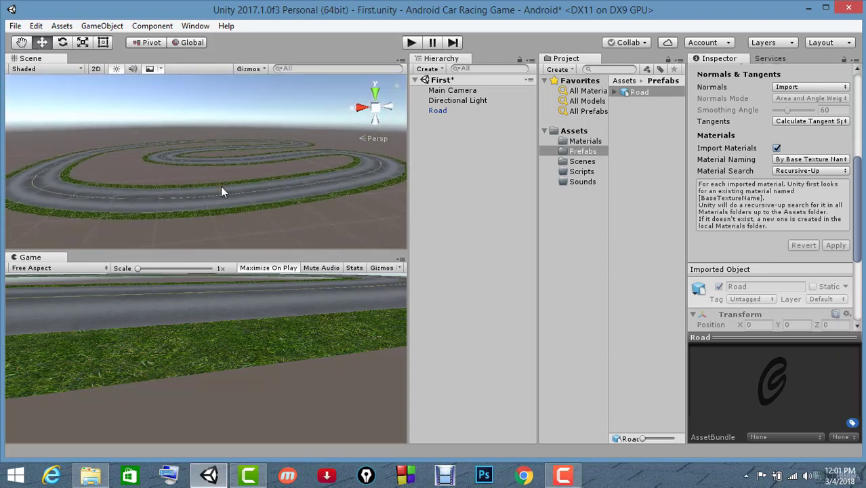
Step: Align the Main Camera with the current Scene view
alt+drag(217, 226, 218, 258)
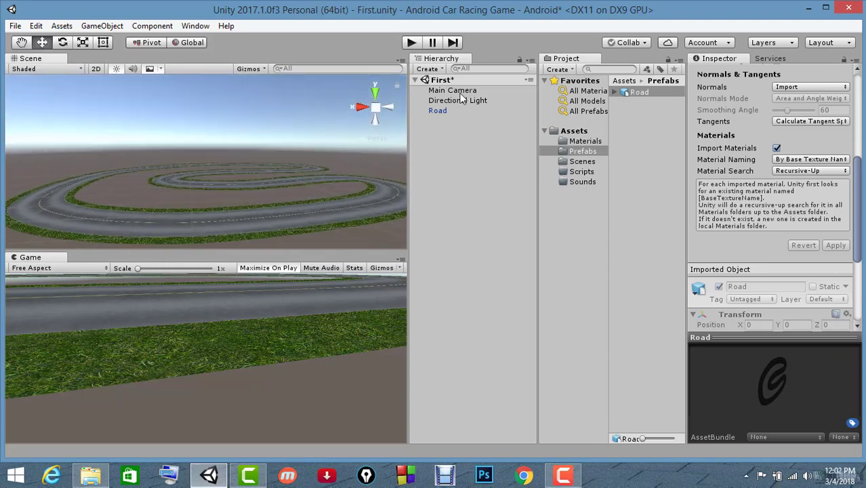
click(453, 90)
click(102, 26)
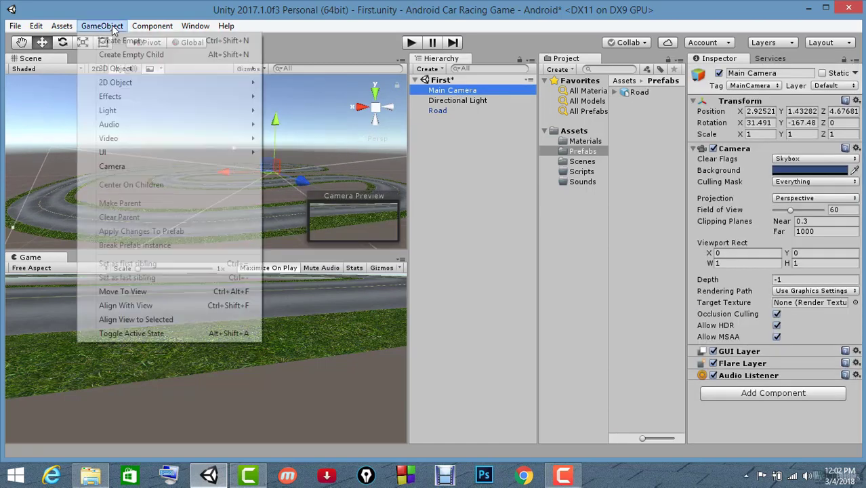
click(158, 305)
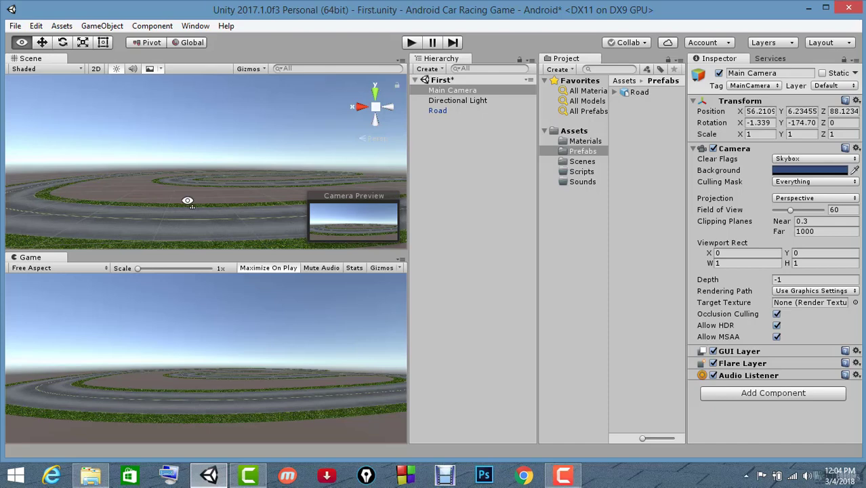
Step: Bring the Scene view lower over the track and realign the Main Camera to it
alt+drag(187, 200, 186, 194)
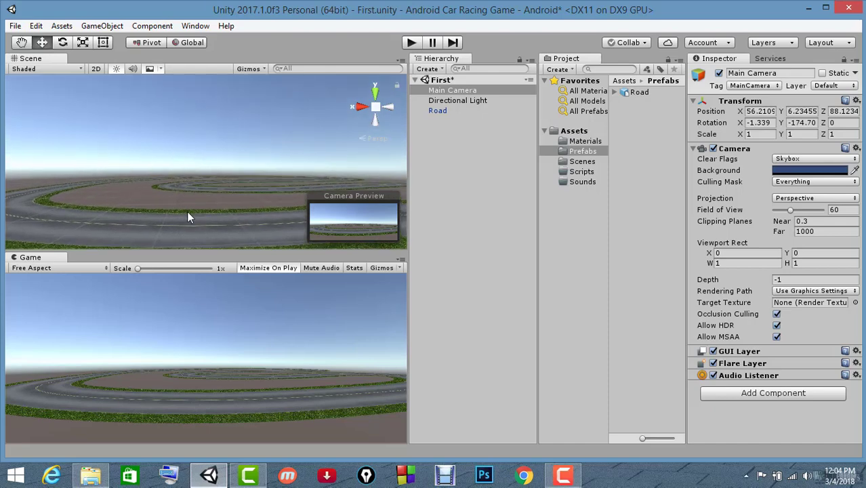
scroll(187, 207, up, 2)
scroll(187, 207, down, 1)
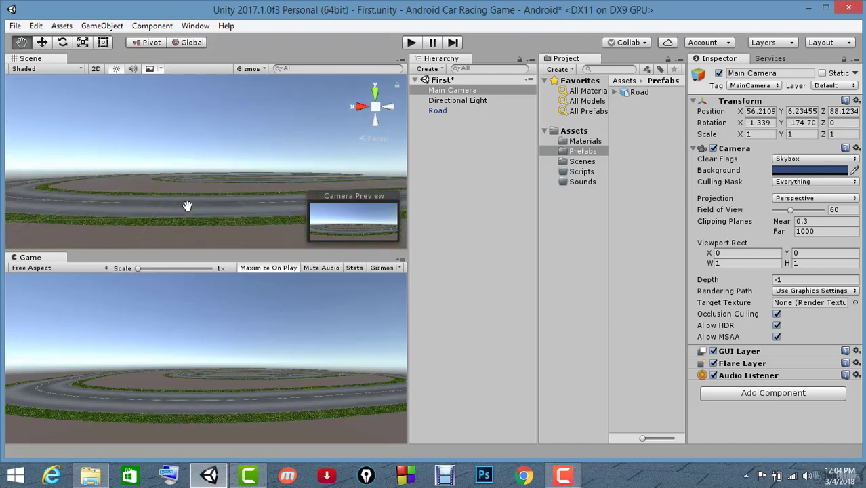
scroll(187, 206, up, 1)
scroll(187, 206, up, 1)
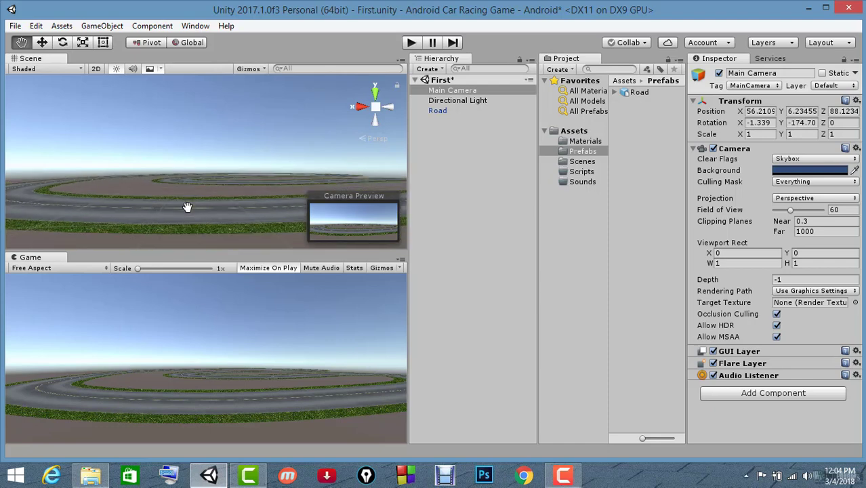
scroll(187, 207, up, 1)
key(w)
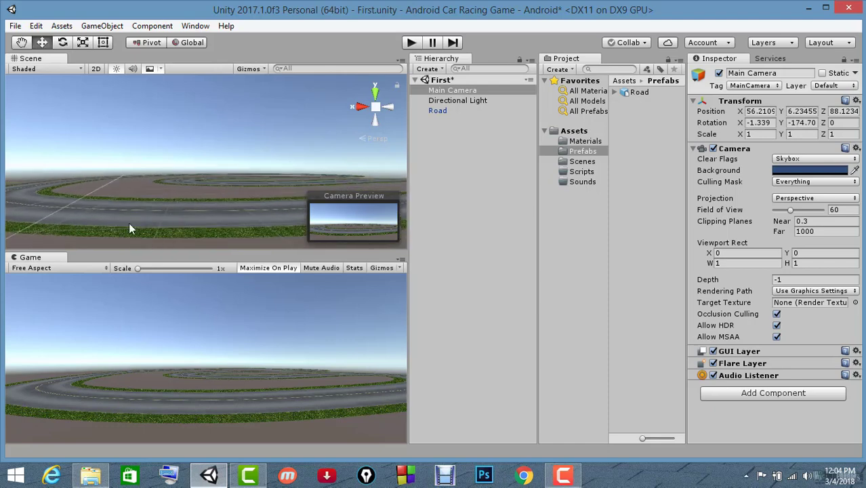
click(454, 94)
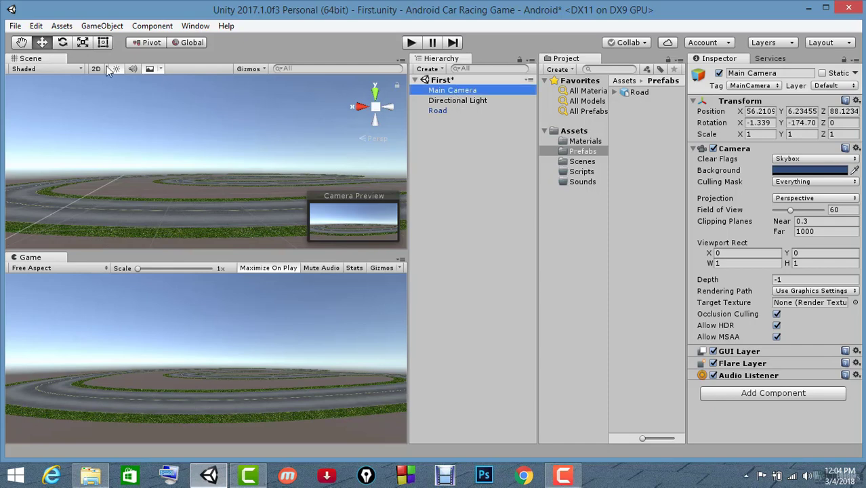
click(105, 26)
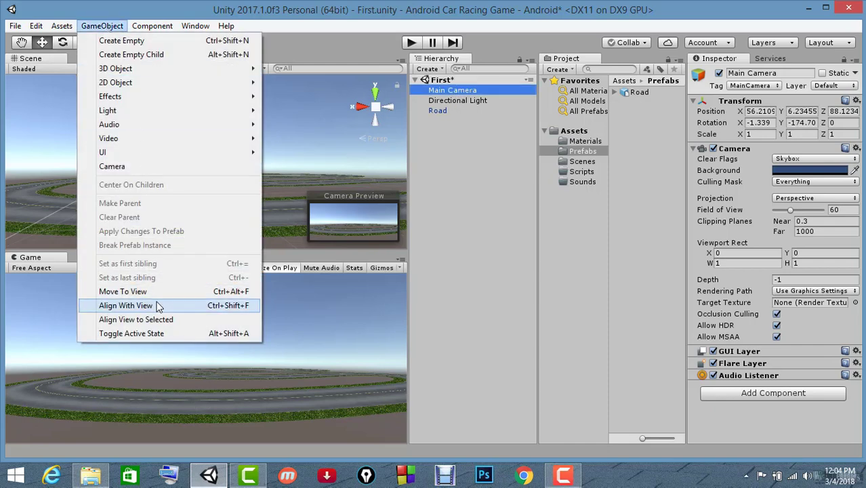
click(157, 306)
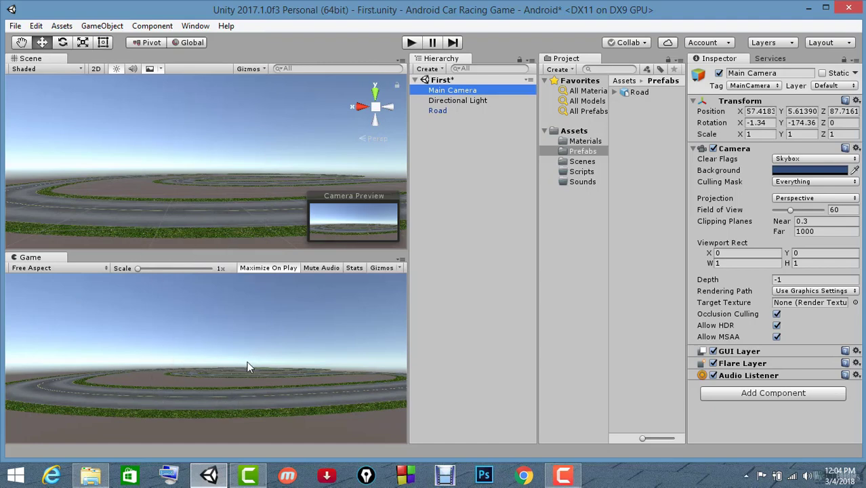
click(410, 43)
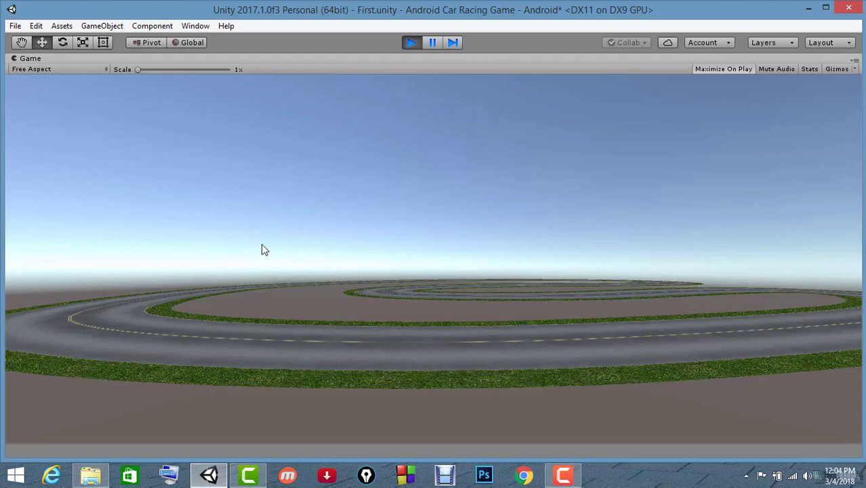
click(411, 43)
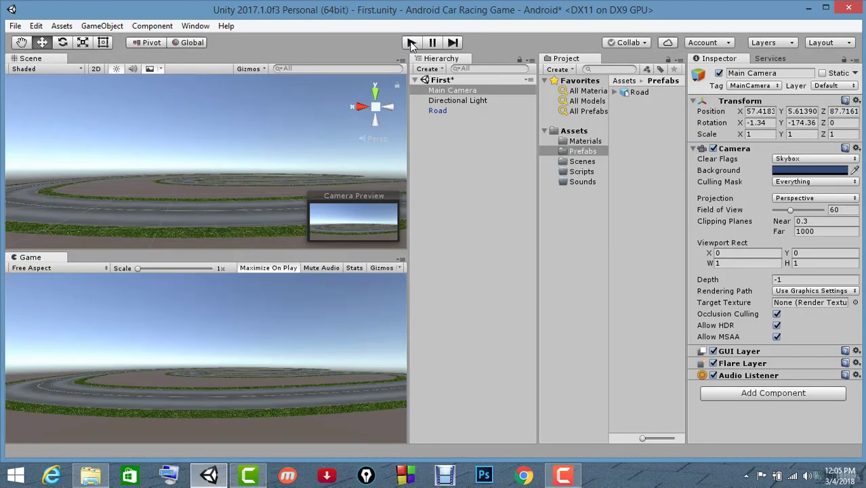